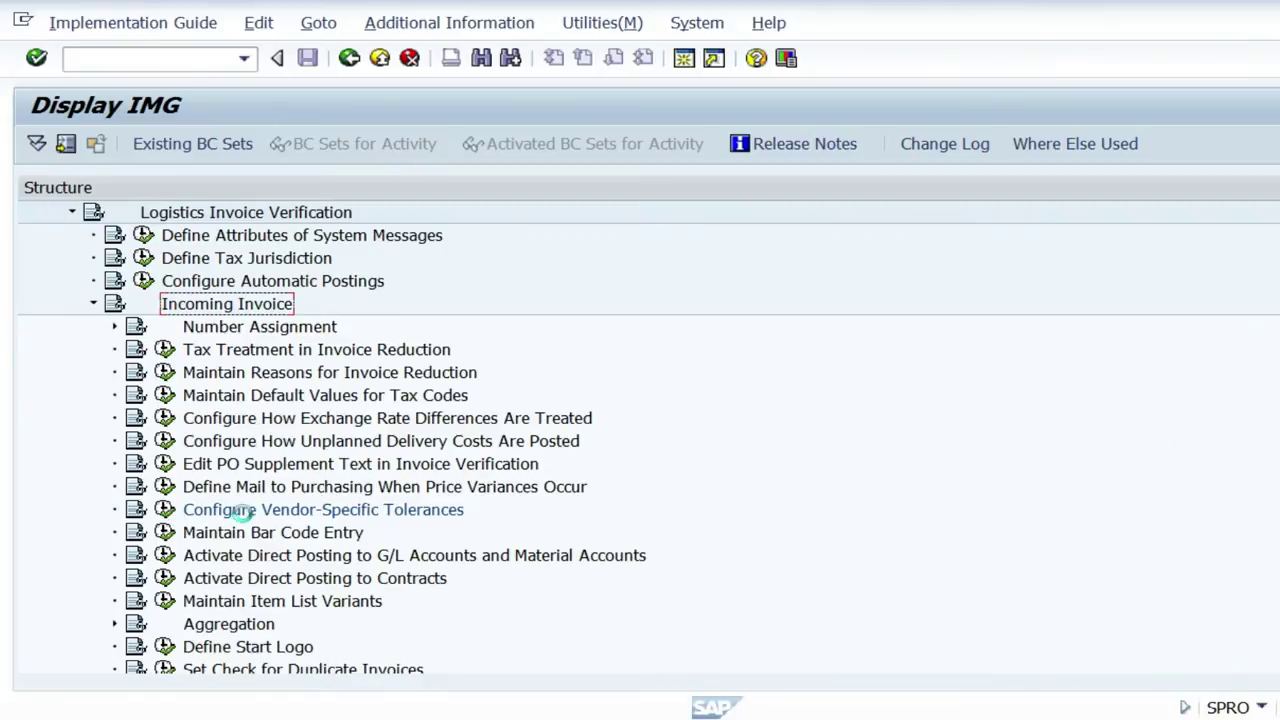
# - Open the Configure Vendor-Specific Tolerances activity and display the details of tolerance group TM1 for company code 3000
pyautogui.click(164, 509)
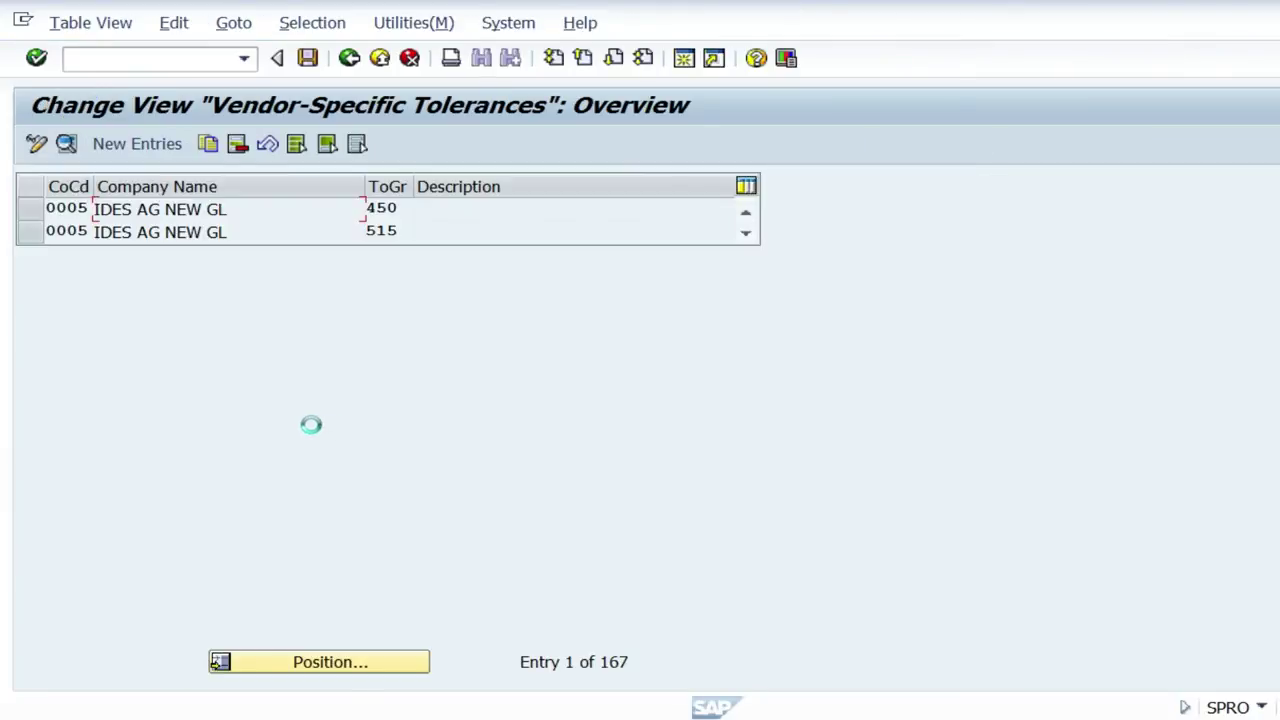
pyautogui.click(746, 233)
pyautogui.click(746, 233)
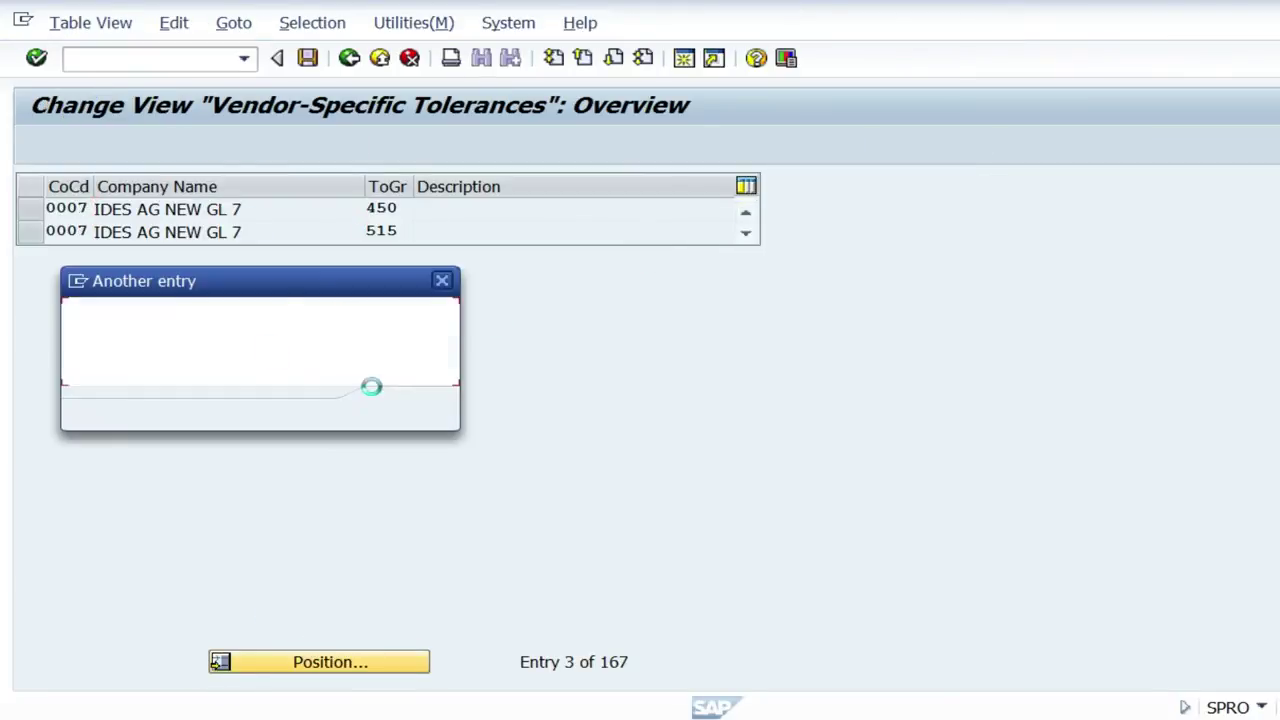
pyautogui.write('3000')
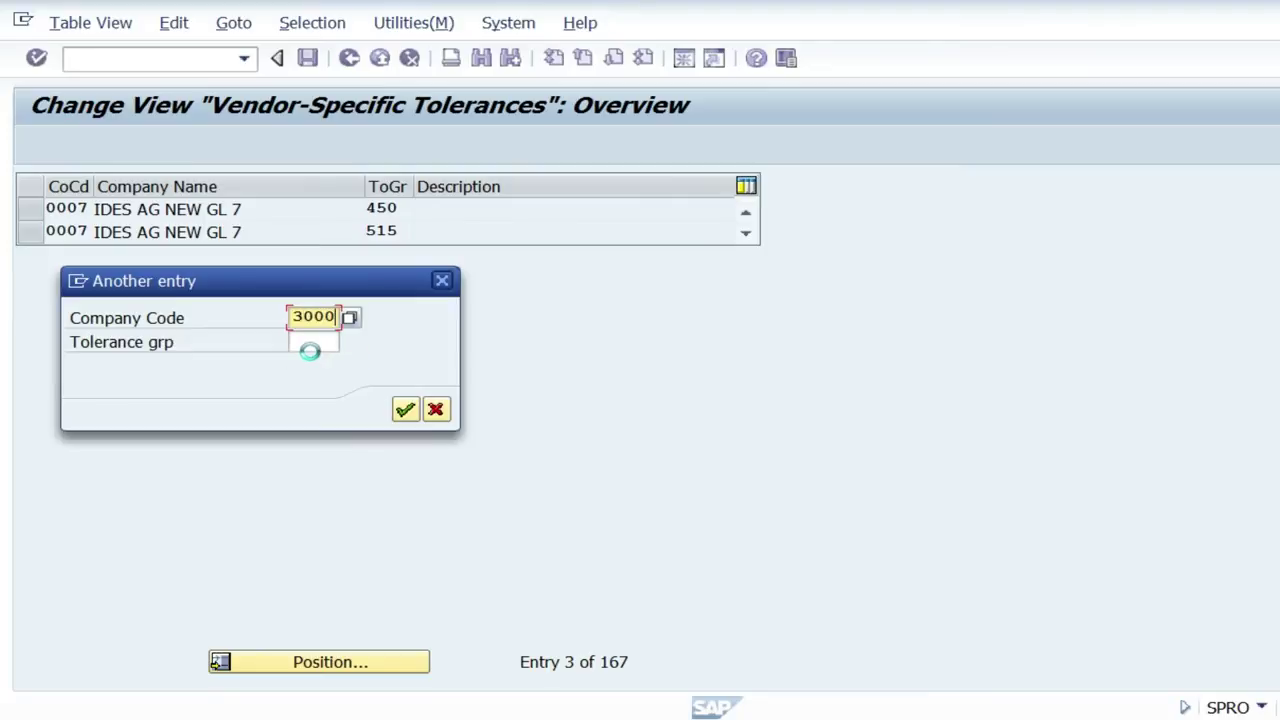
pyautogui.press('Return')
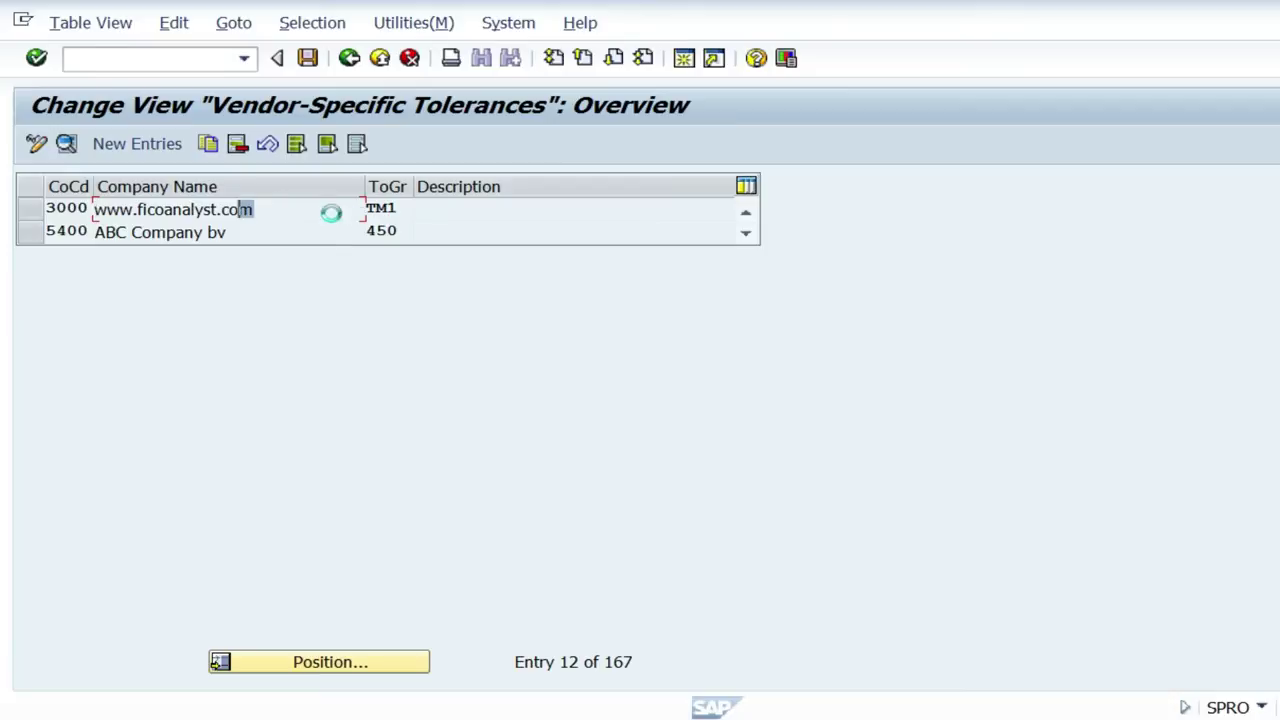
pyautogui.doubleClick(380, 208)
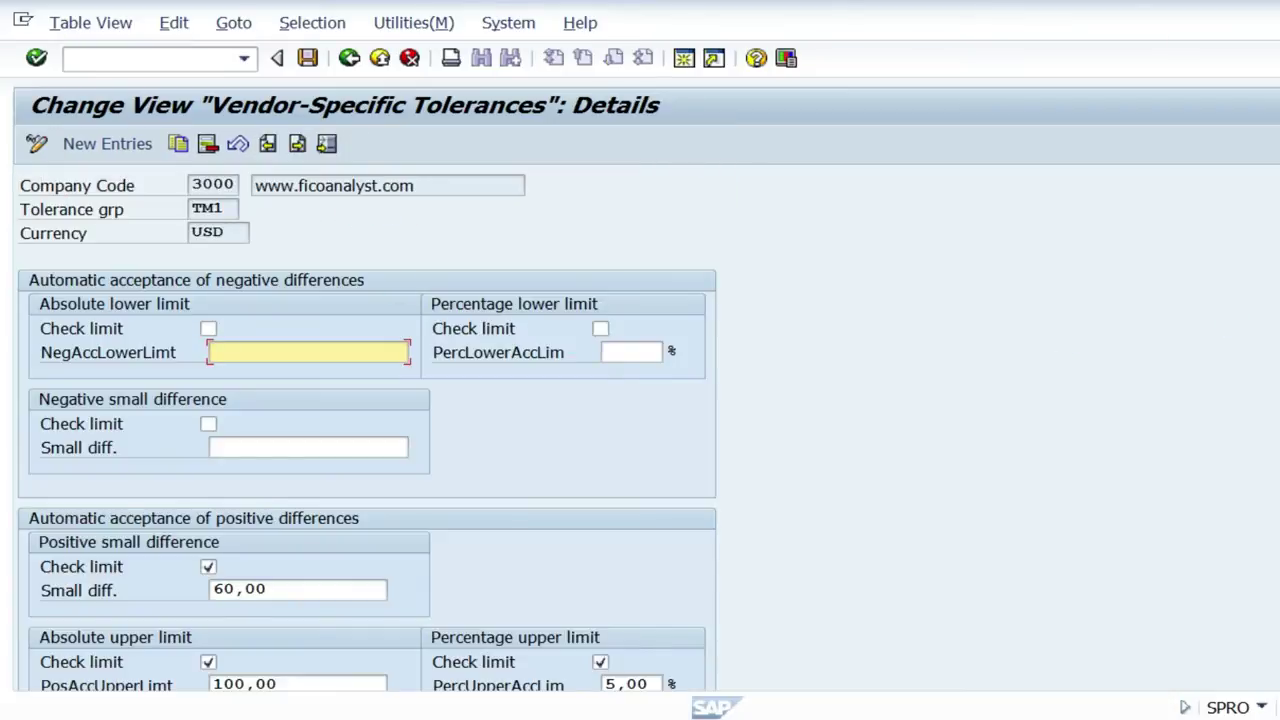
# - Disable the limit checks for the positive small difference and the percentage upper limit under automatic acceptance of positive differences
pyautogui.scroll(-3, 367, 428)
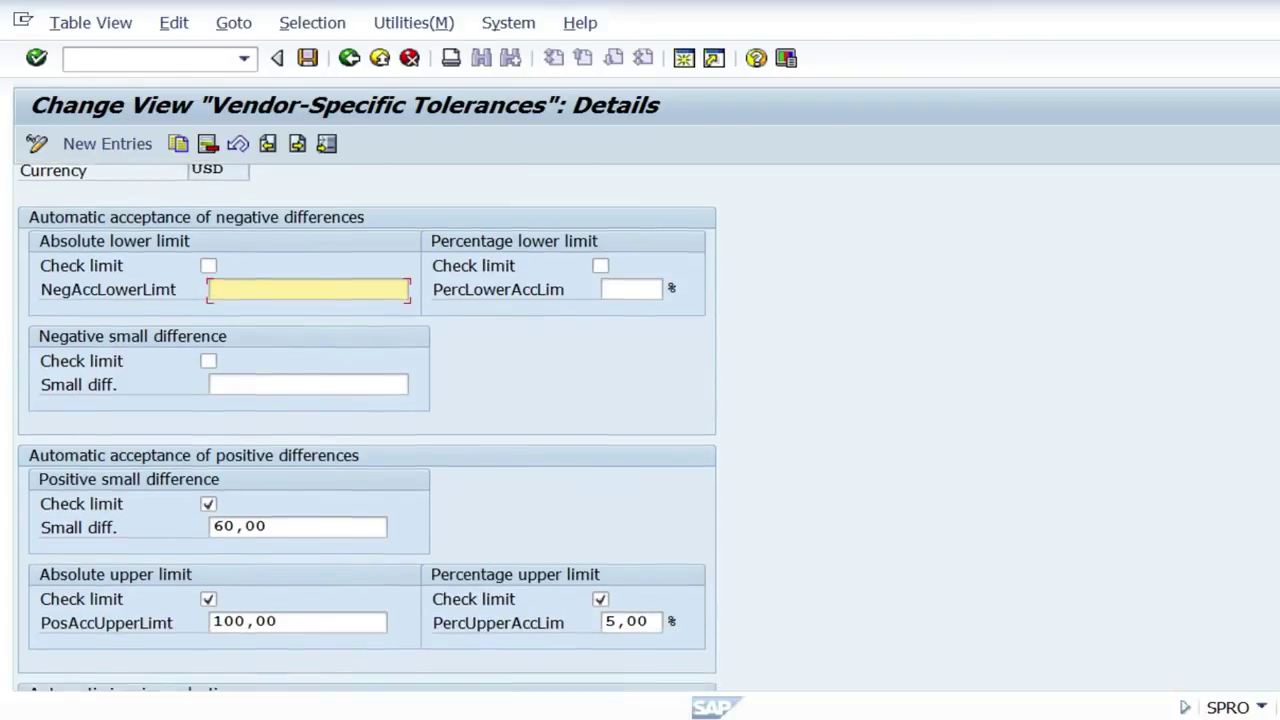
pyautogui.scroll(-2, 367, 428)
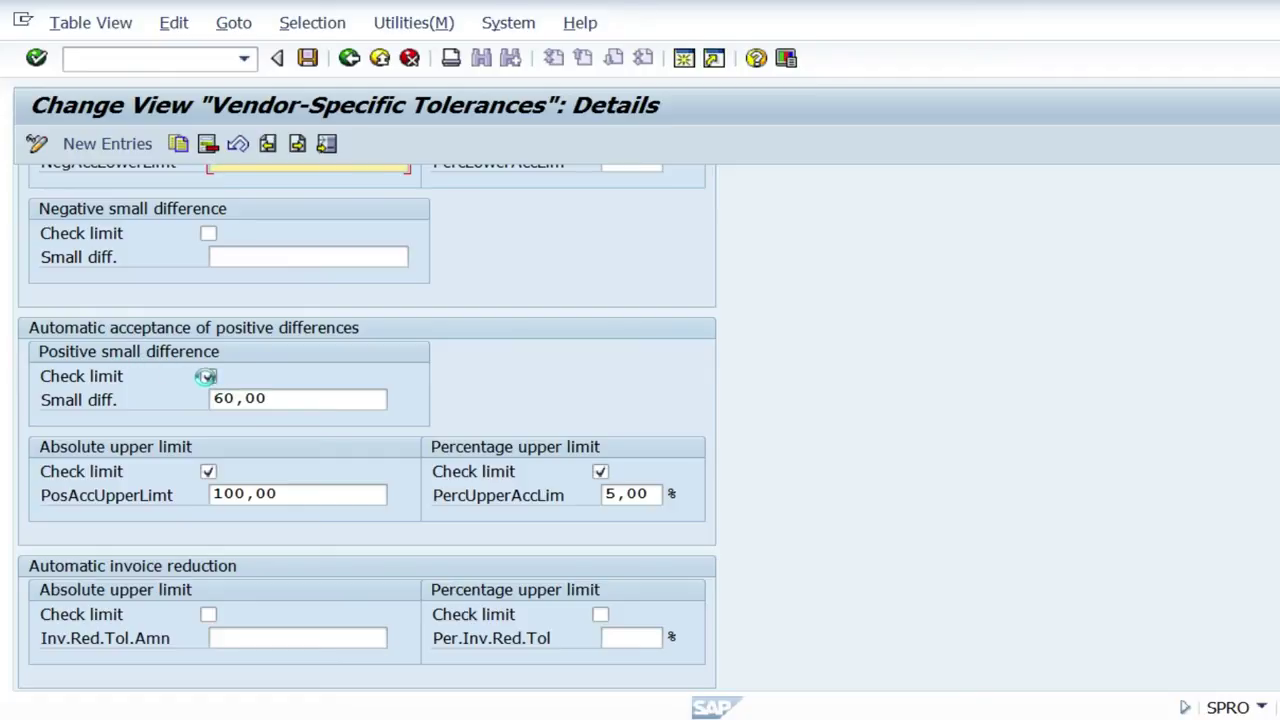
pyautogui.click(206, 375)
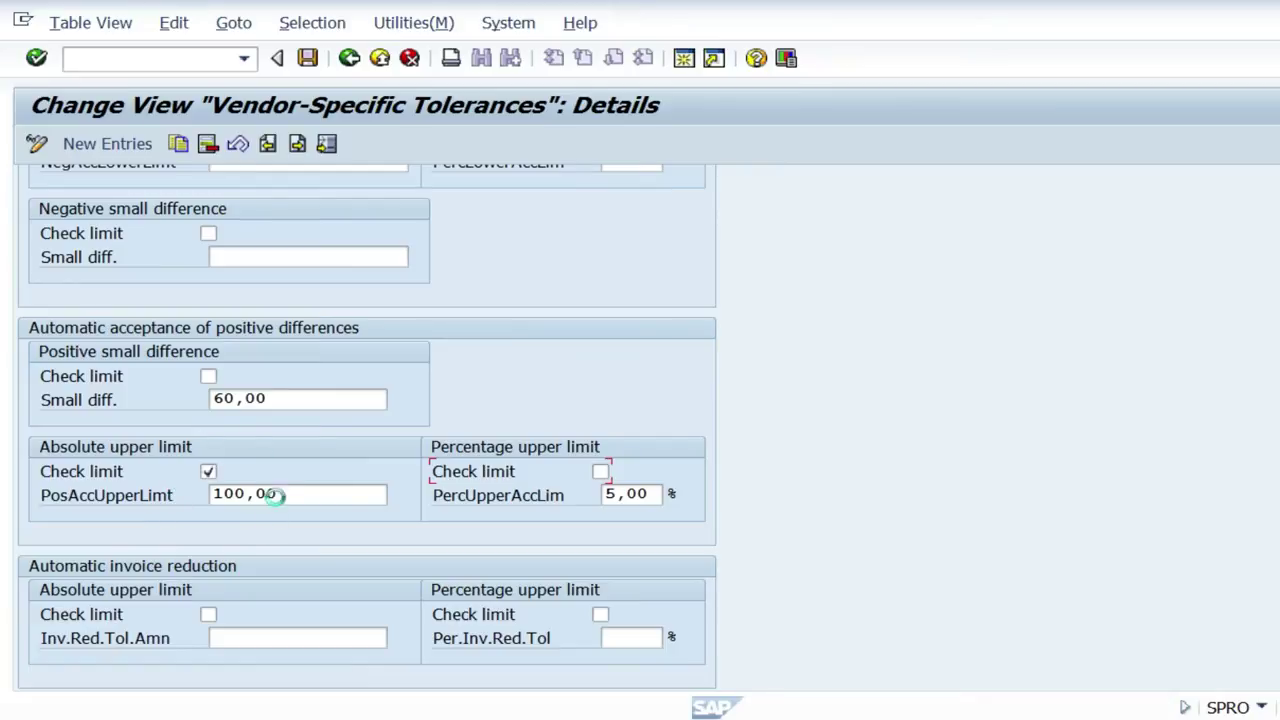
pyautogui.moveTo(286, 494); pyautogui.dragTo(199, 494)
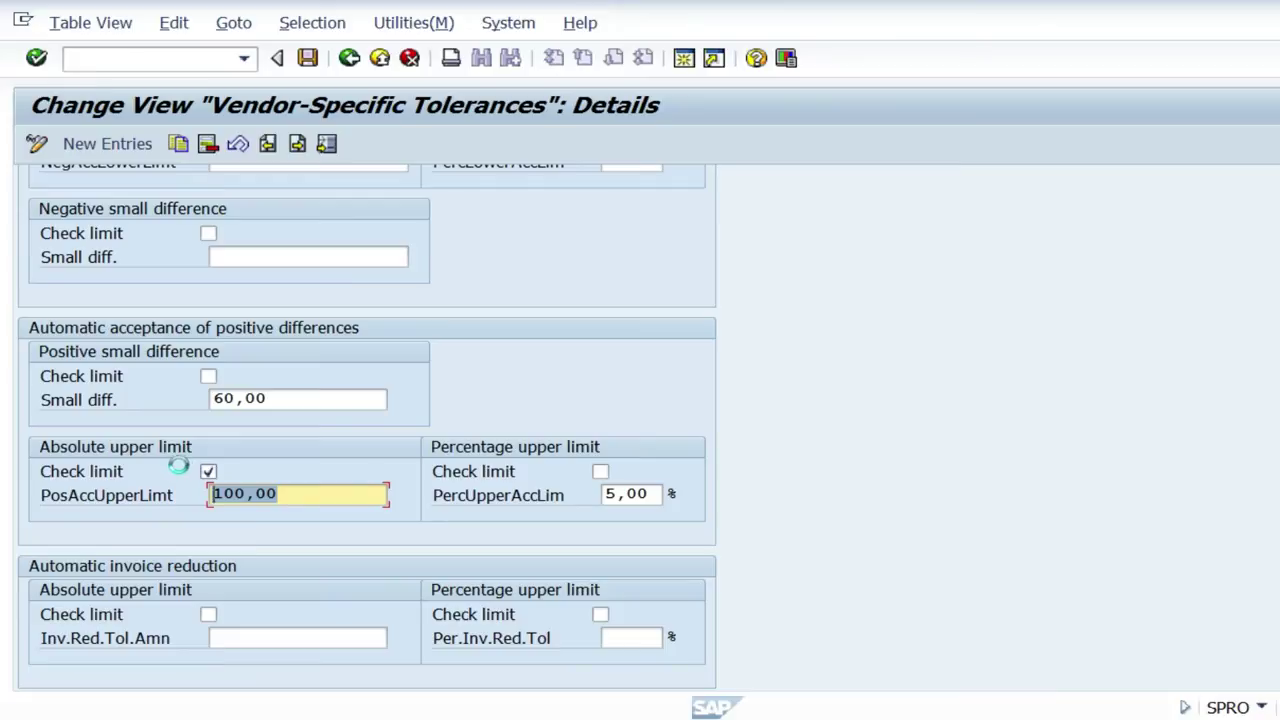
pyautogui.click(337, 494)
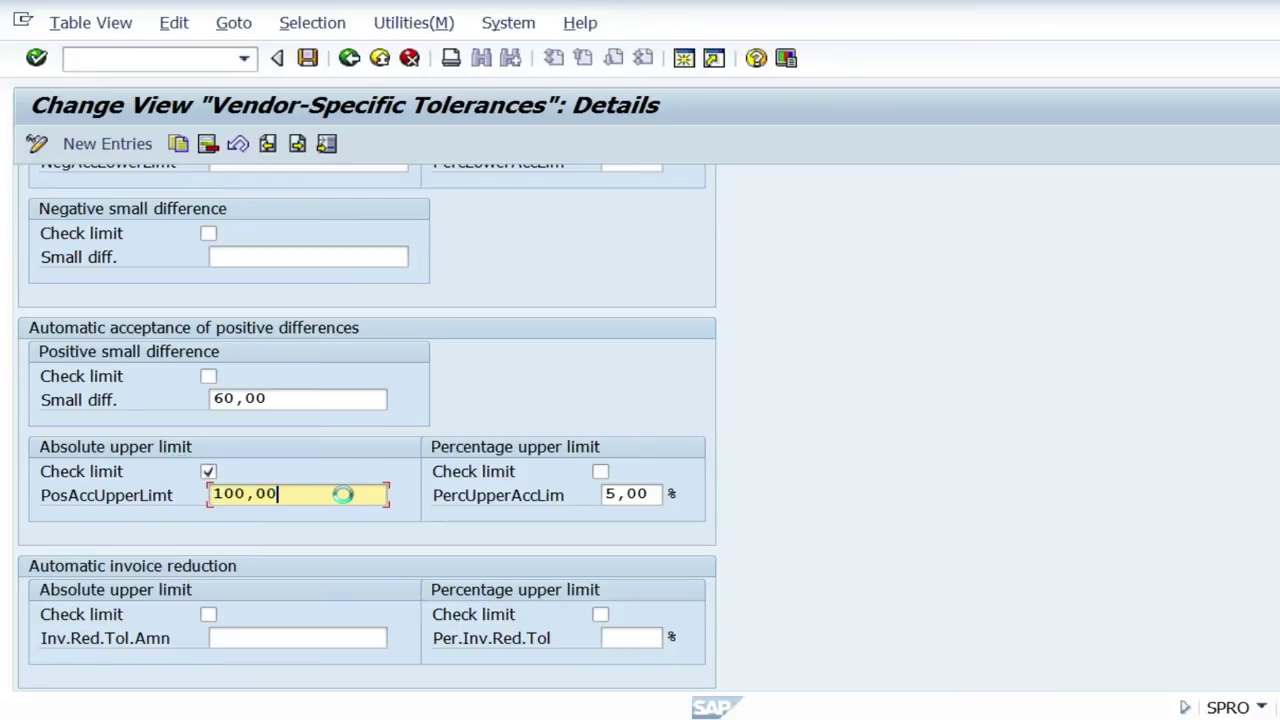
# - Re-enable the limit checks for the percentage upper limit and the positive small difference
pyautogui.click(600, 471)
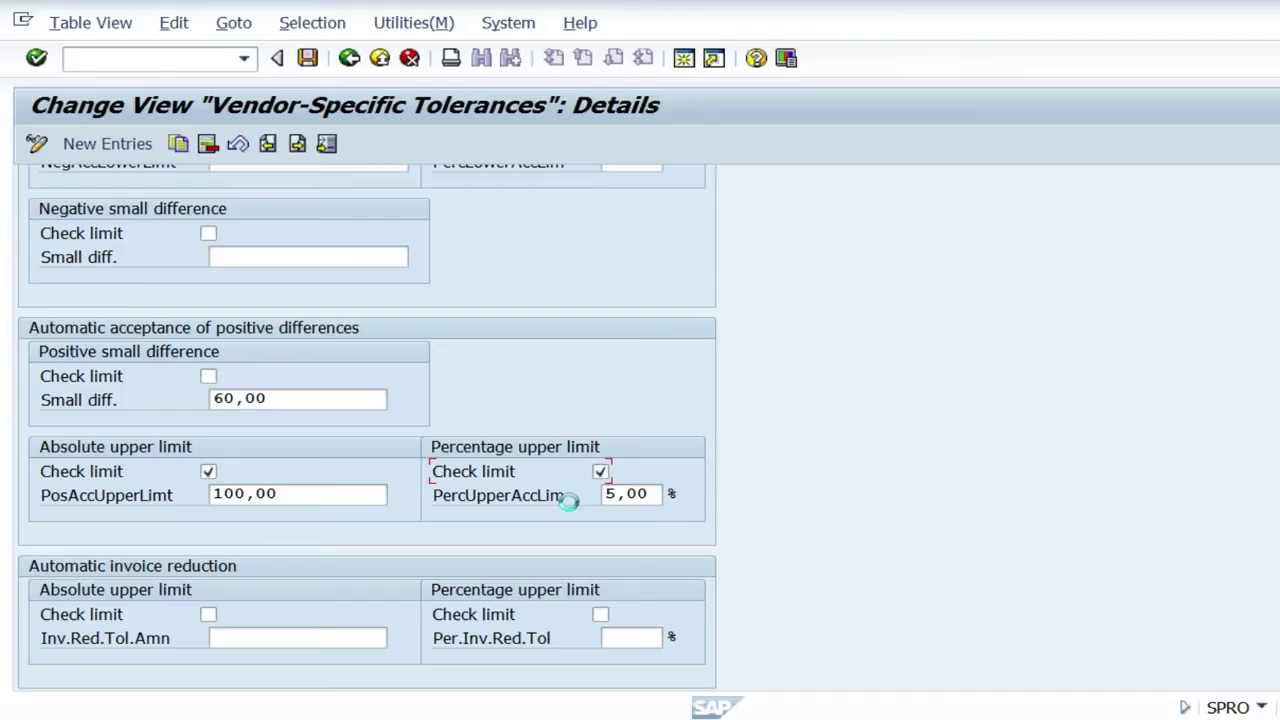
pyautogui.click(207, 374)
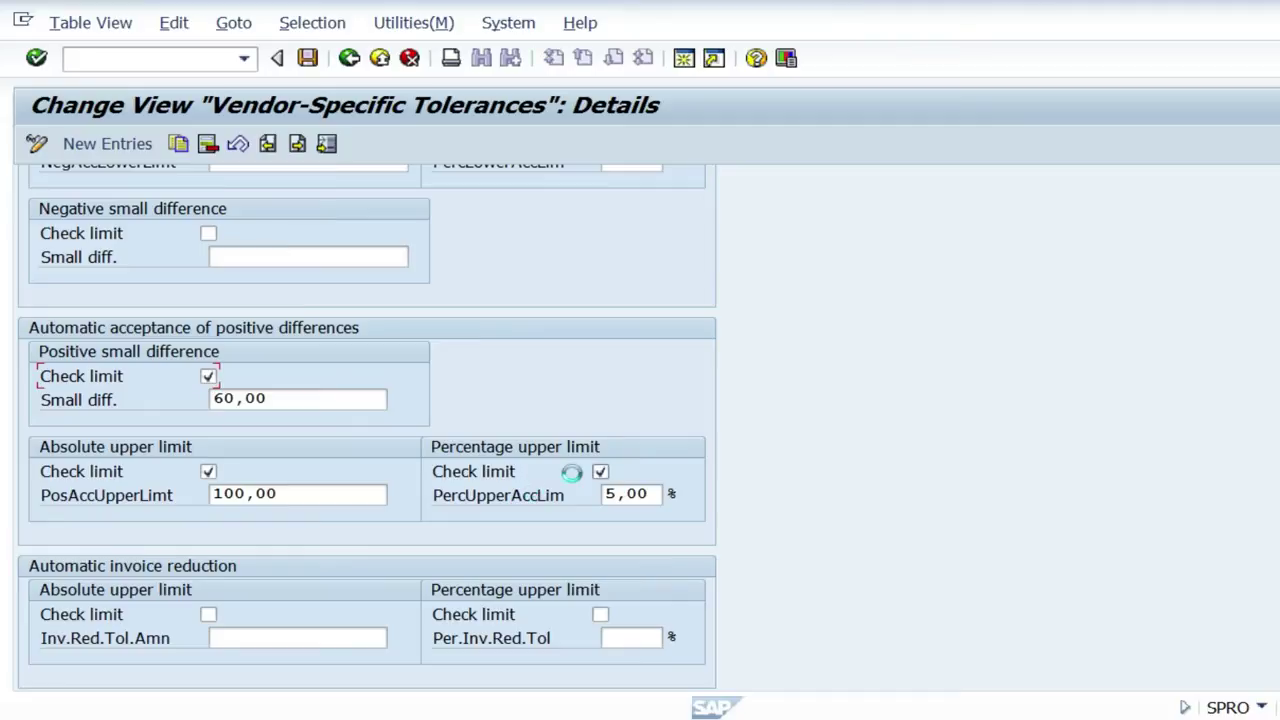
pyautogui.click(287, 398)
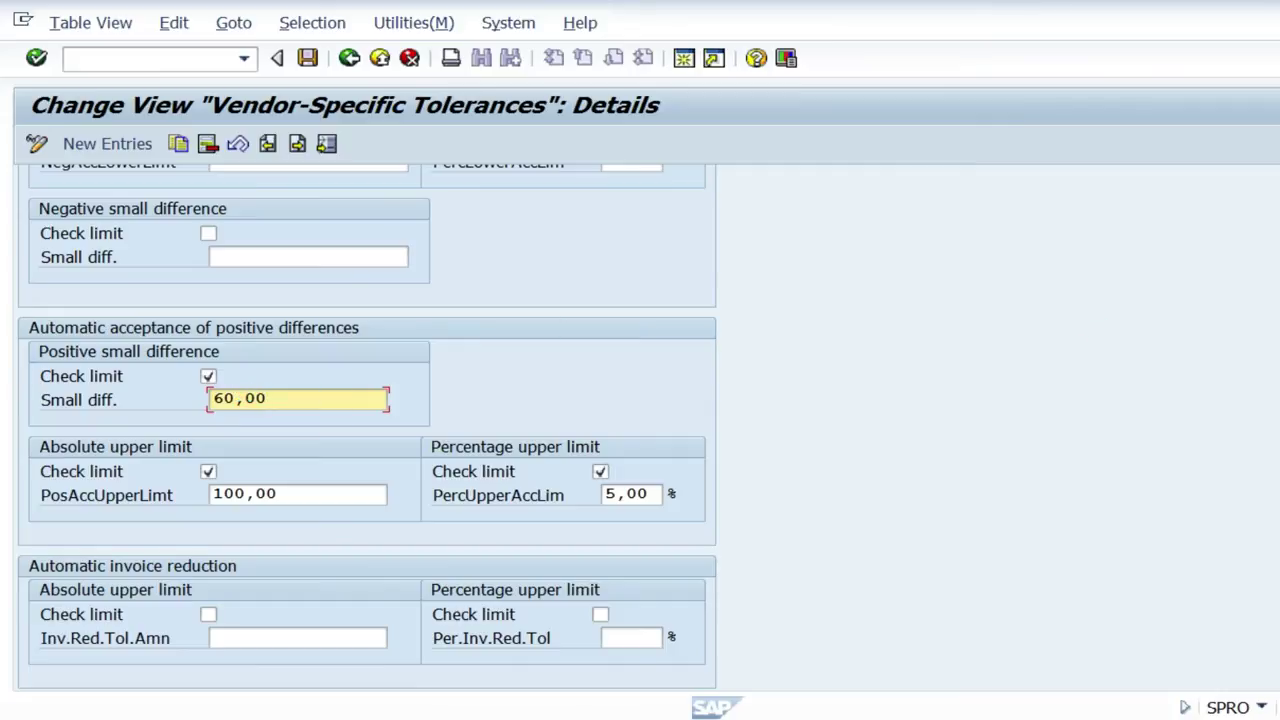
# - Turn off the positive small difference and percentage upper limit checks, and save TM1 under the proposed customizing request
pyautogui.scroll(2, 367, 428)
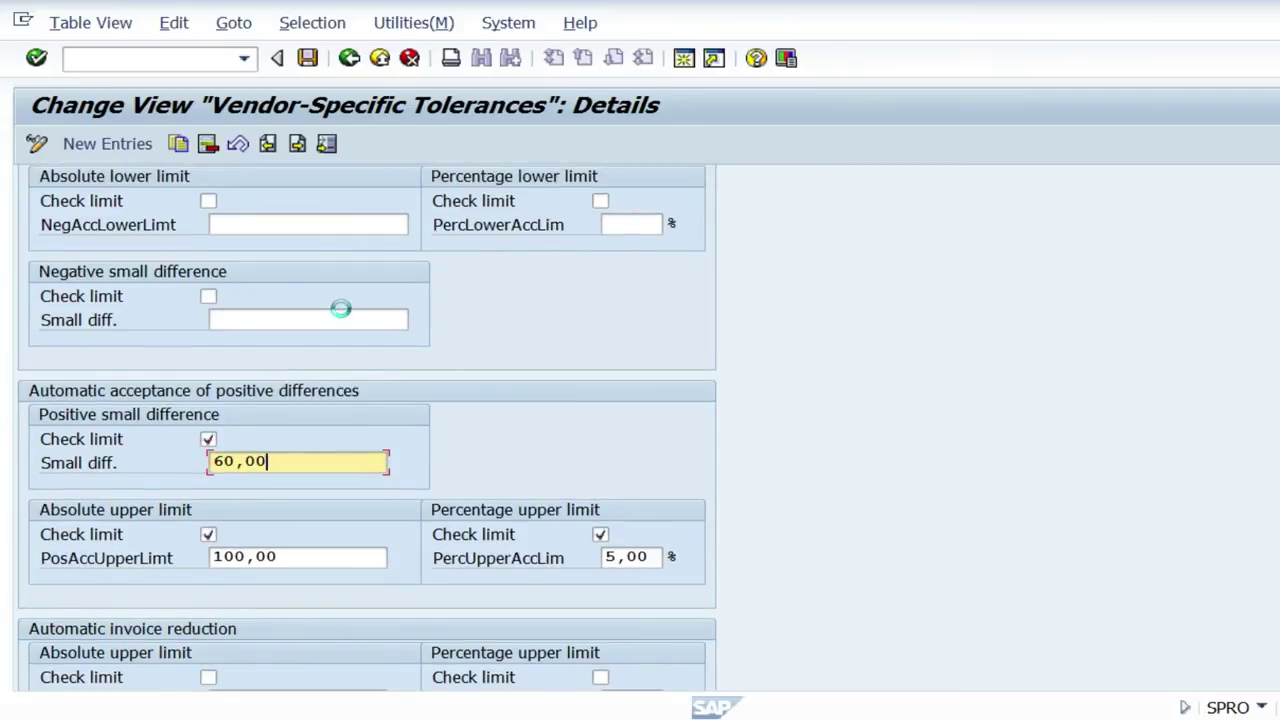
pyautogui.click(209, 439)
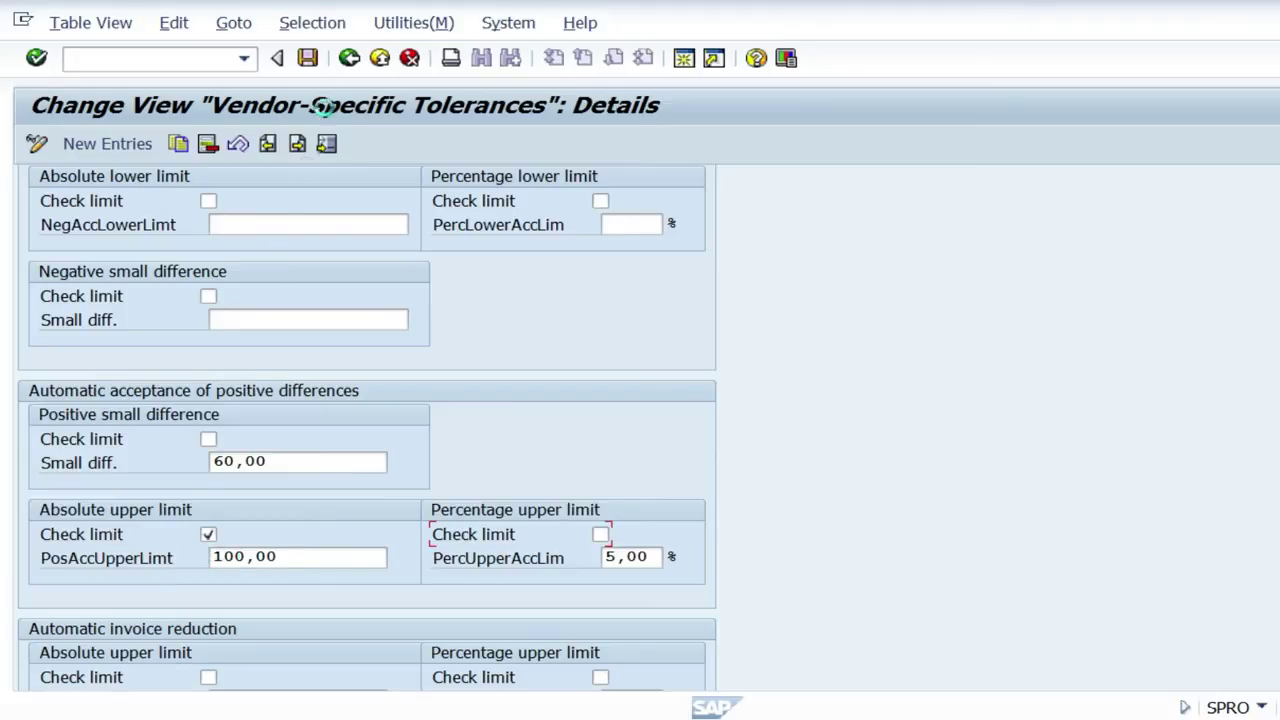
pyautogui.click(307, 57)
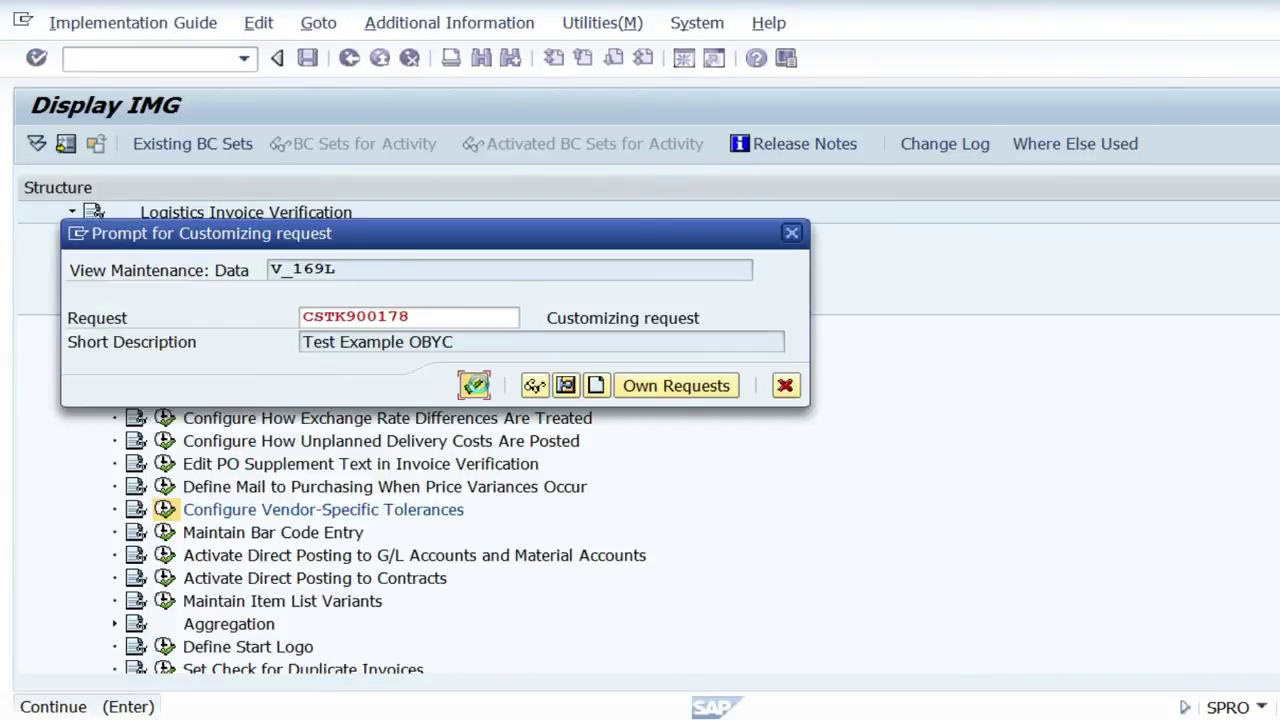
pyautogui.click(474, 384)
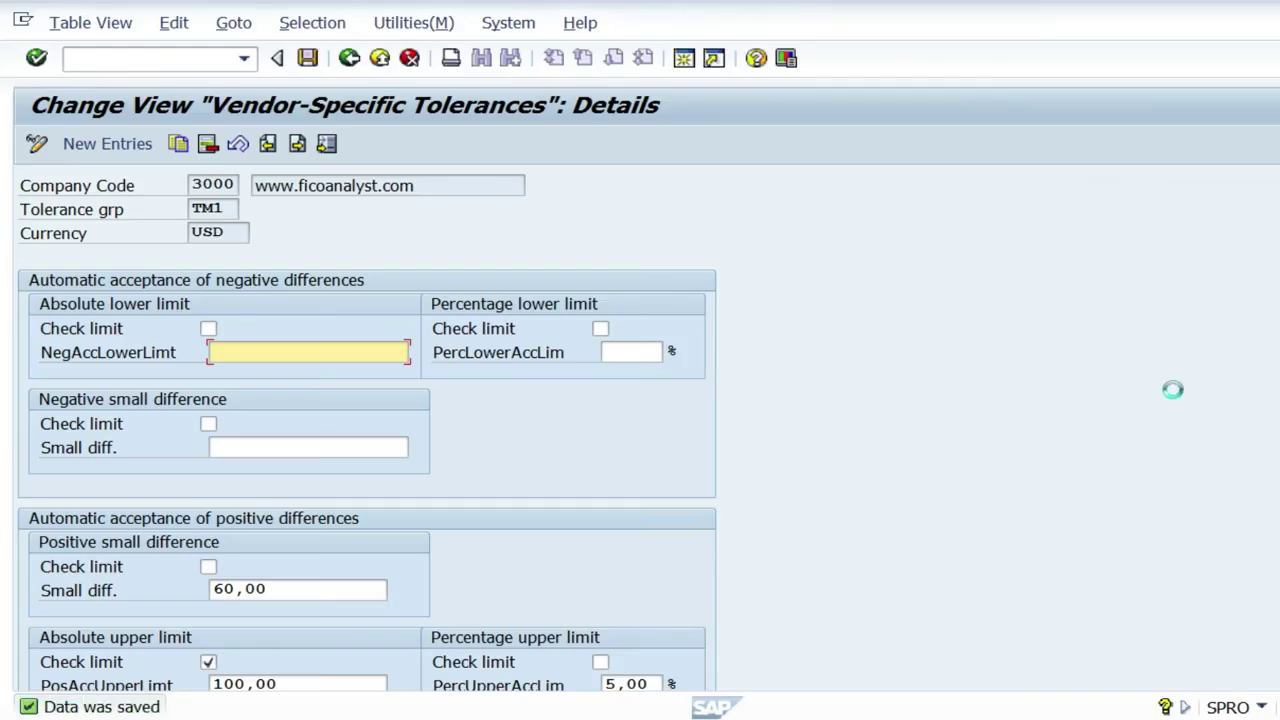
# - Open a new session, start FK02, and select all data sections for the proposed vendor in company code 3000
pyautogui.moveTo(232, 210); pyautogui.dragTo(200, 210)
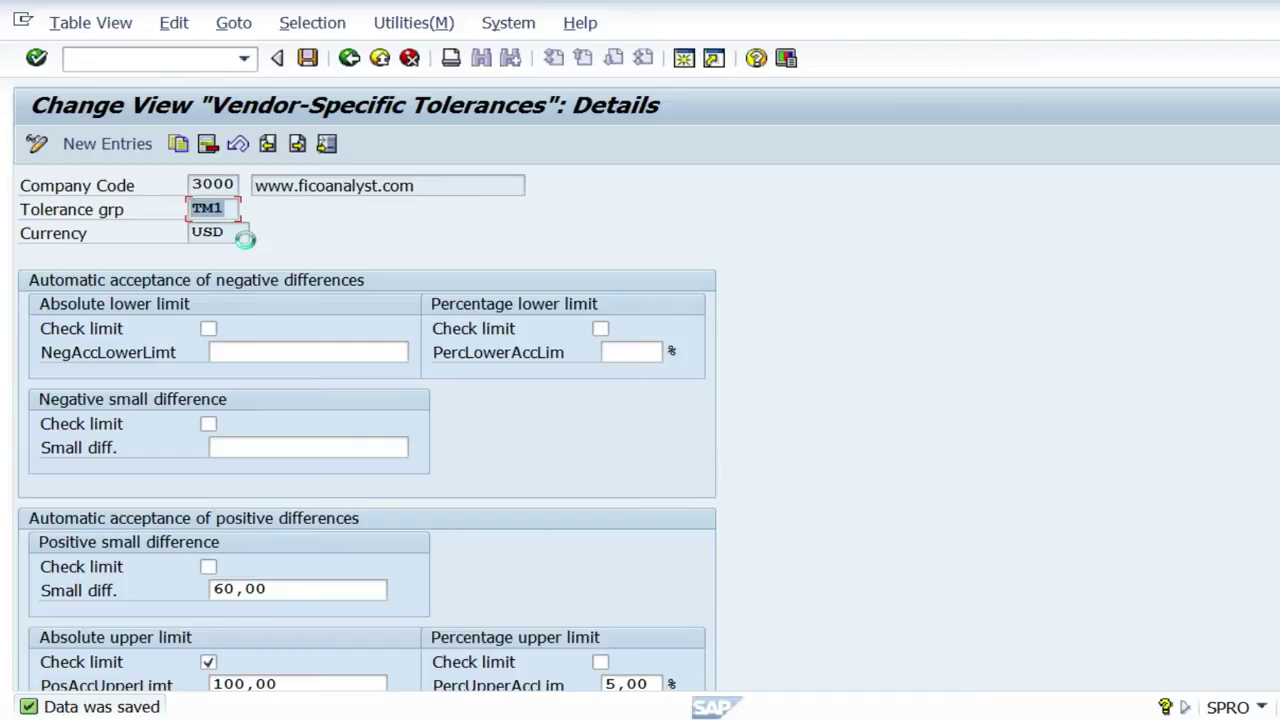
pyautogui.click(228, 210)
pyautogui.click(677, 57)
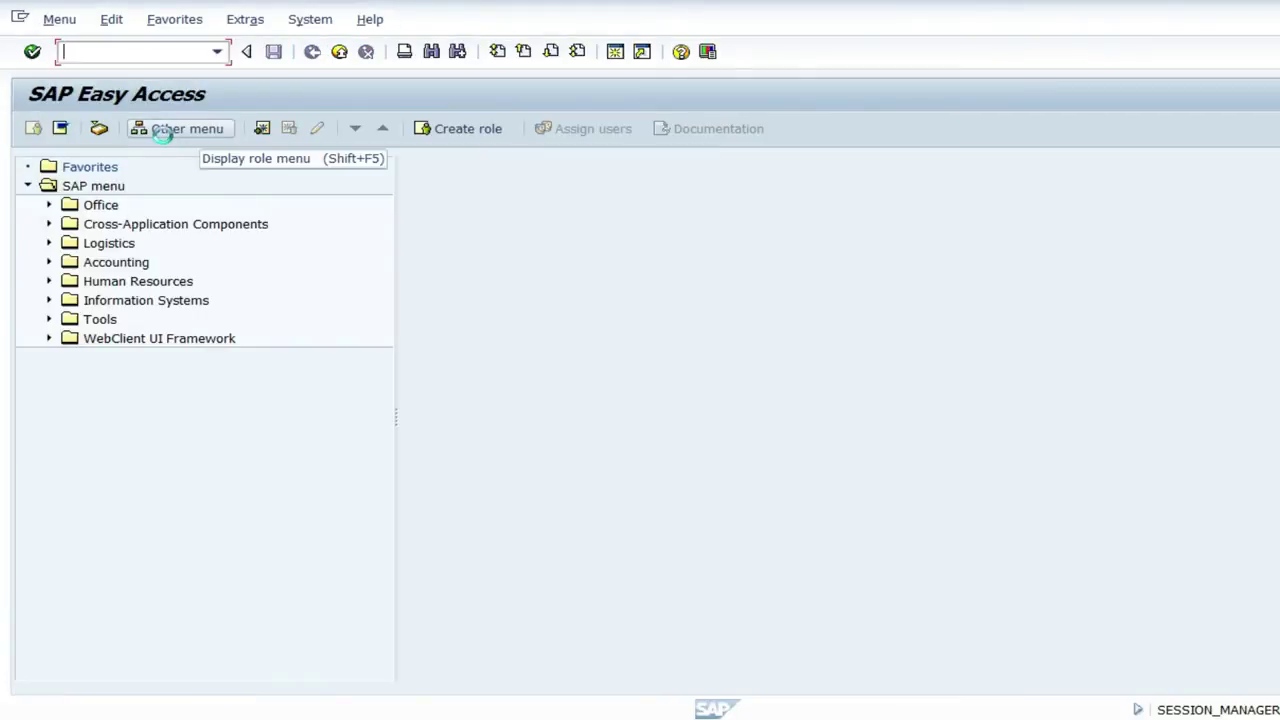
pyautogui.write('fk02')
pyautogui.press('Return')
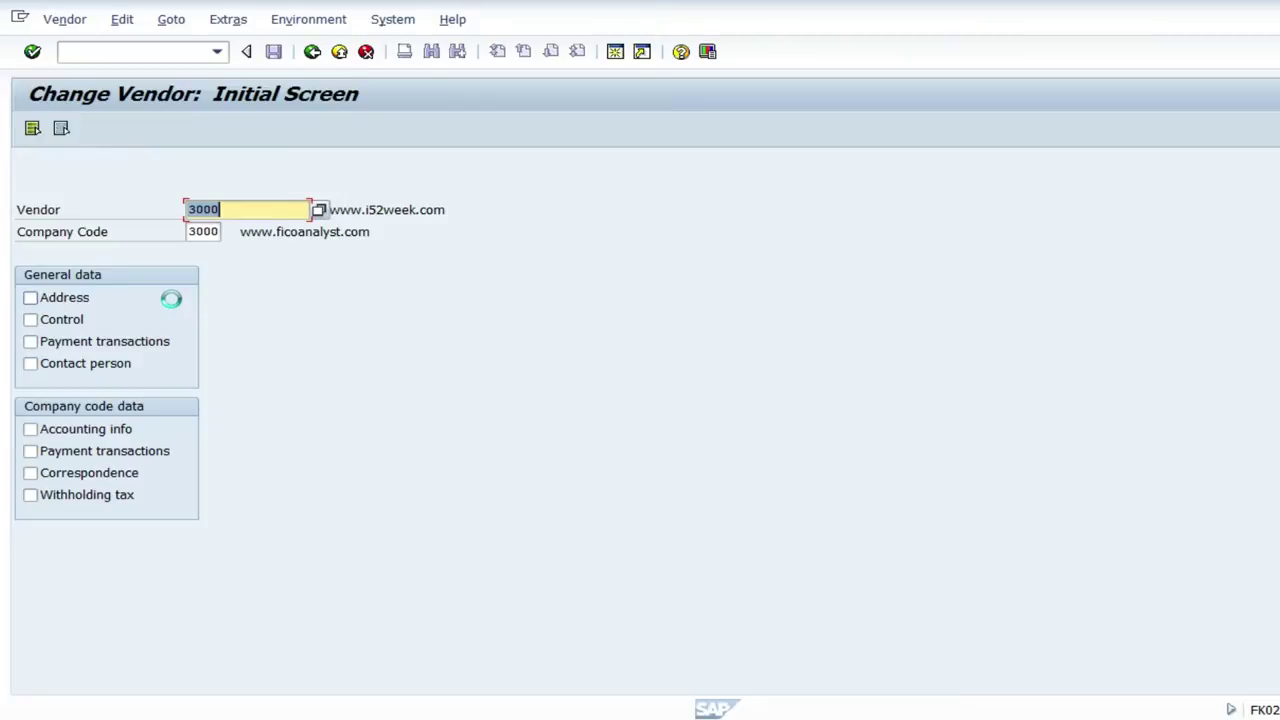
pyautogui.click(32, 126)
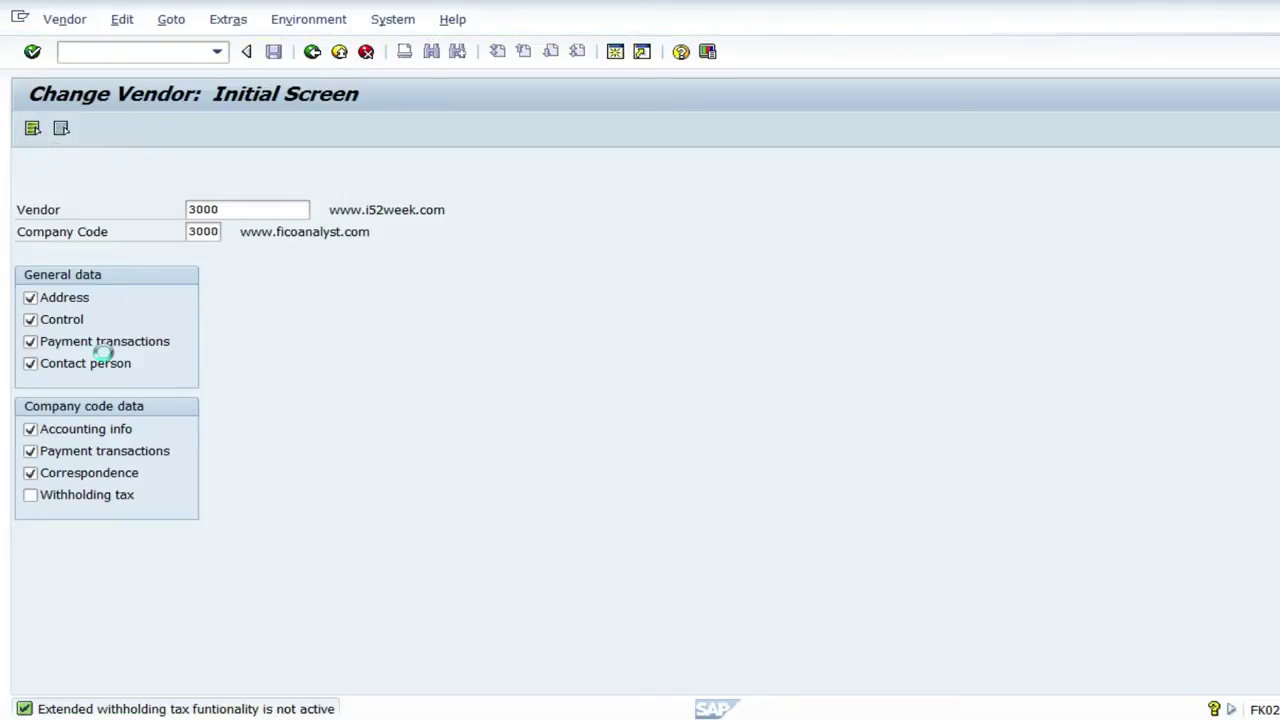
# - Check the invoice verification tolerance group in the vendor's company code payment transactions, and save the vendor
pyautogui.press('Return')
pyautogui.press('Return')
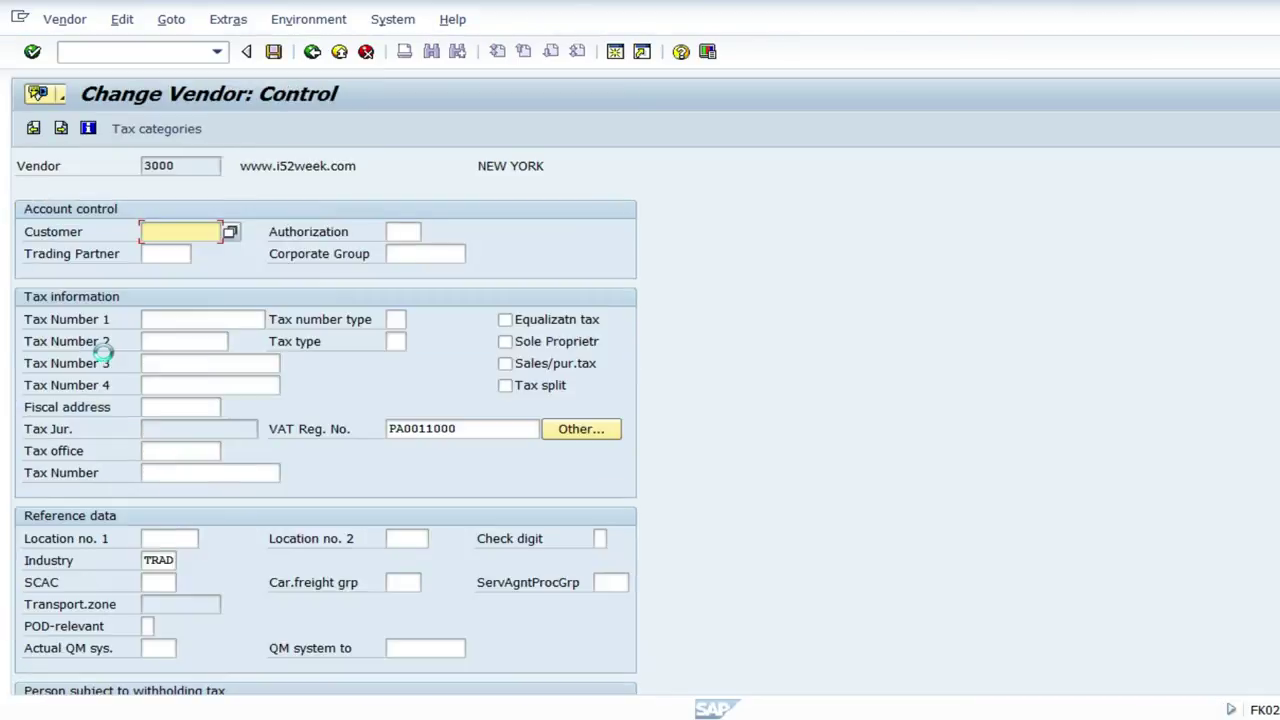
pyautogui.press('Return')
pyautogui.press('Return')
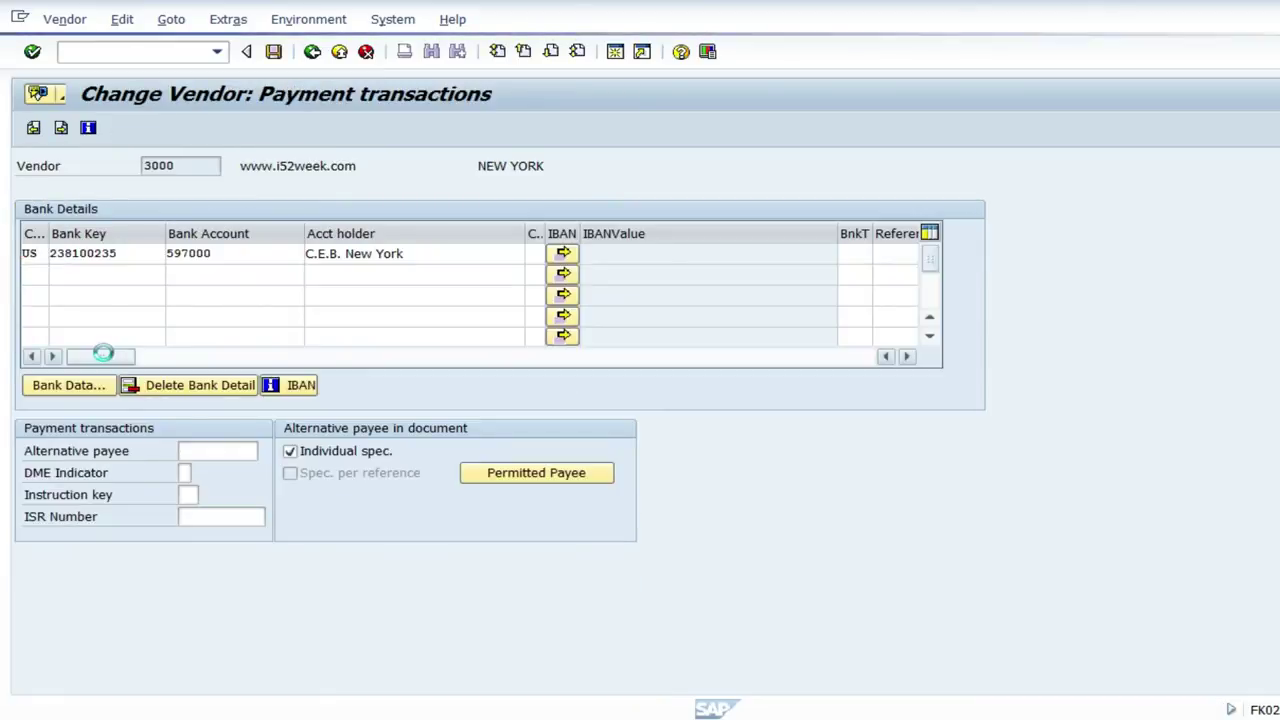
pyautogui.press('Return')
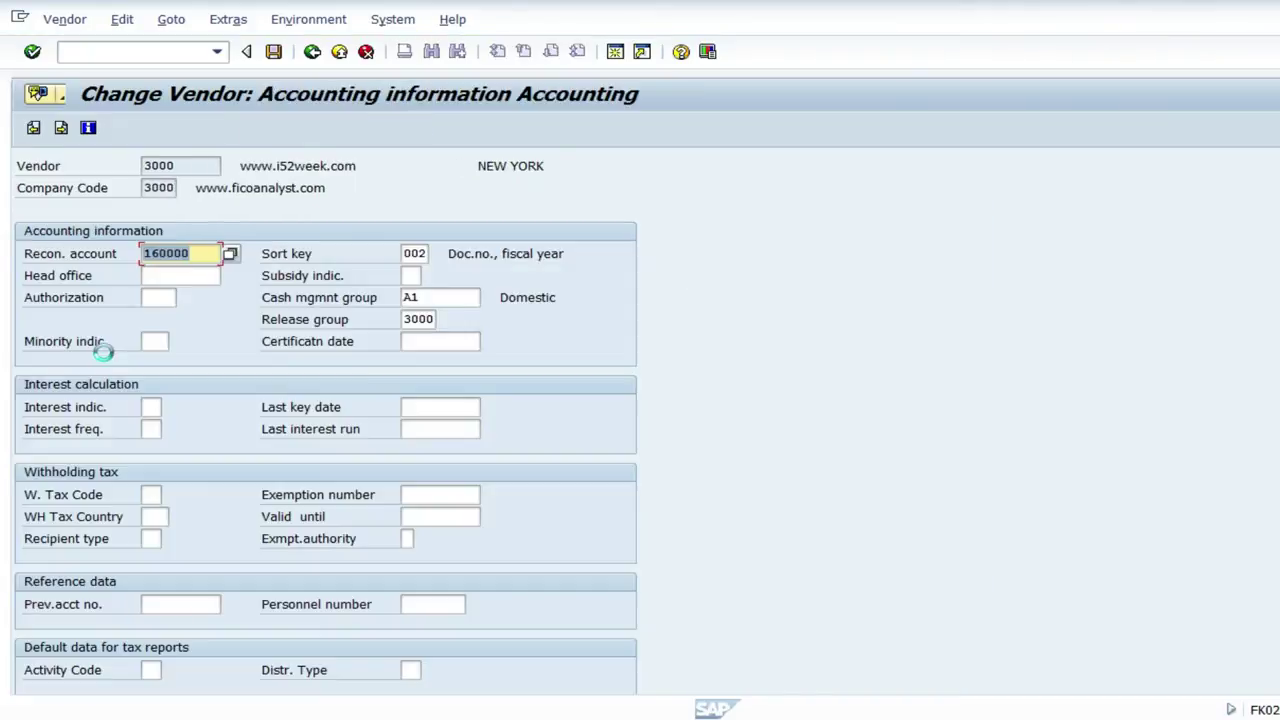
pyautogui.press('Return')
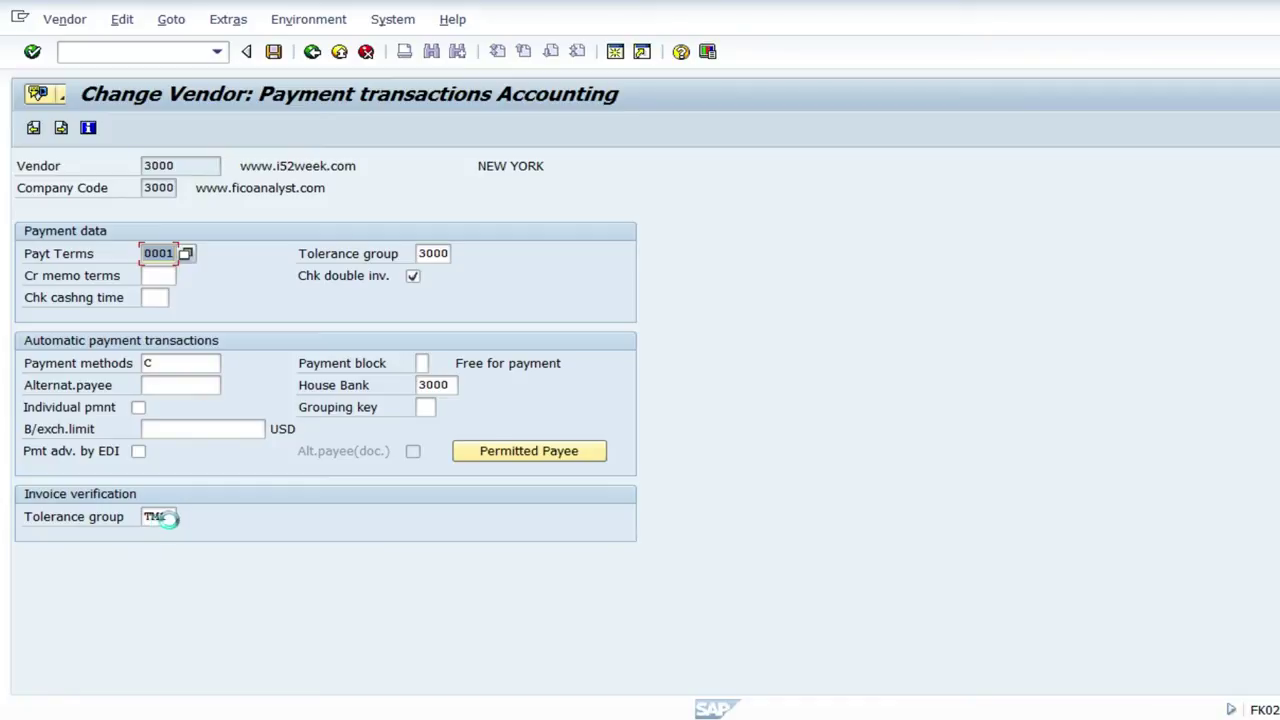
pyautogui.click(164, 517)
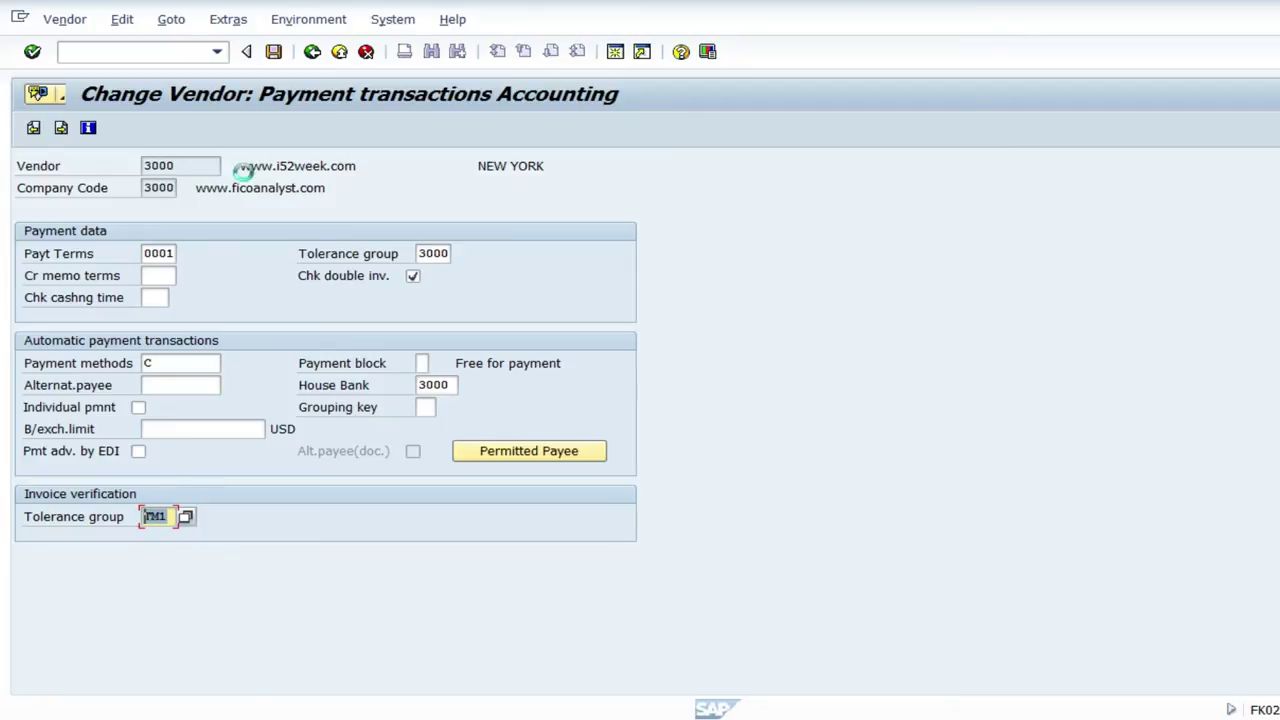
pyautogui.click(272, 51)
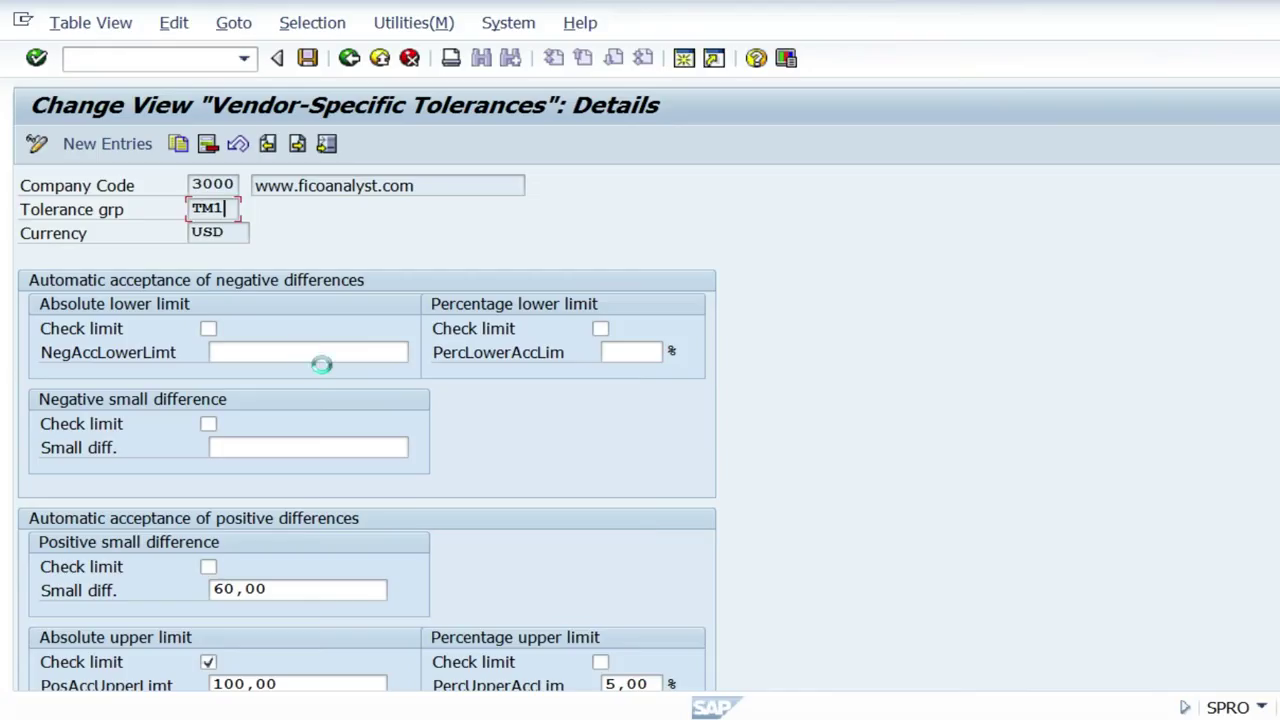
# - Save the TM1 tolerance settings again and exit the Change Vendor transaction
pyautogui.click(307, 58)
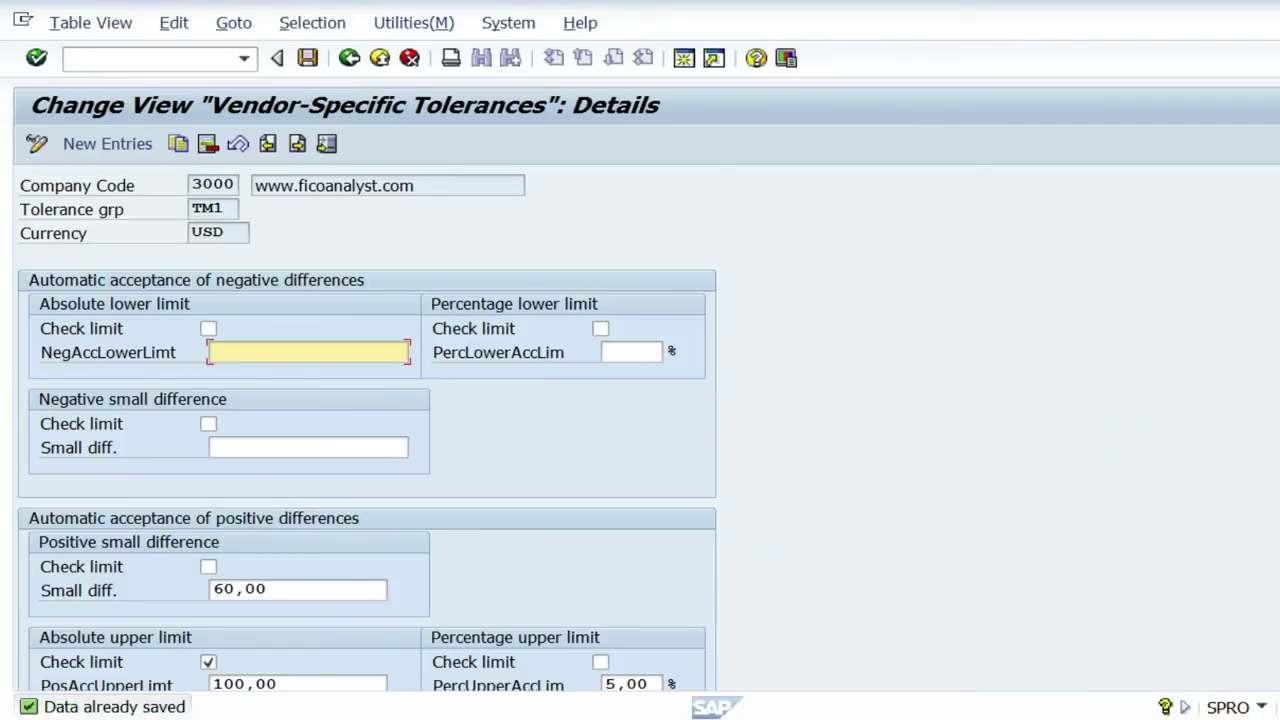
pyautogui.scroll(-3, 367, 420)
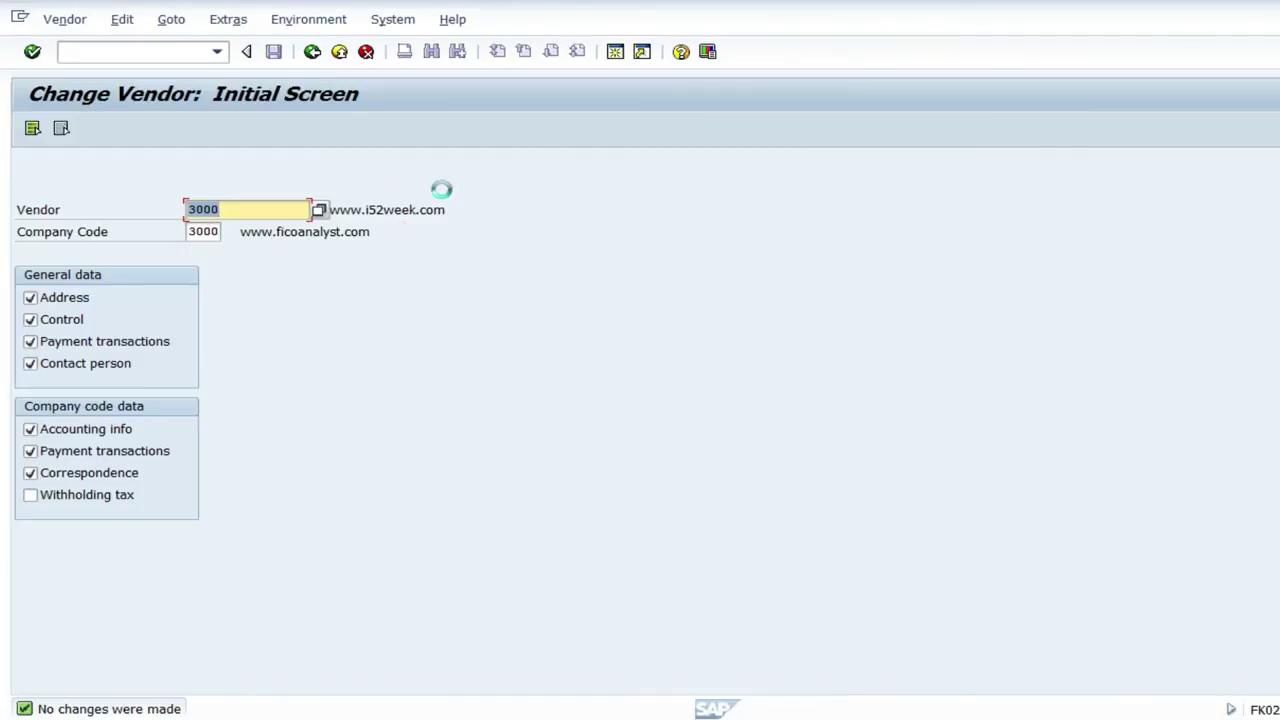
pyautogui.click(339, 51)
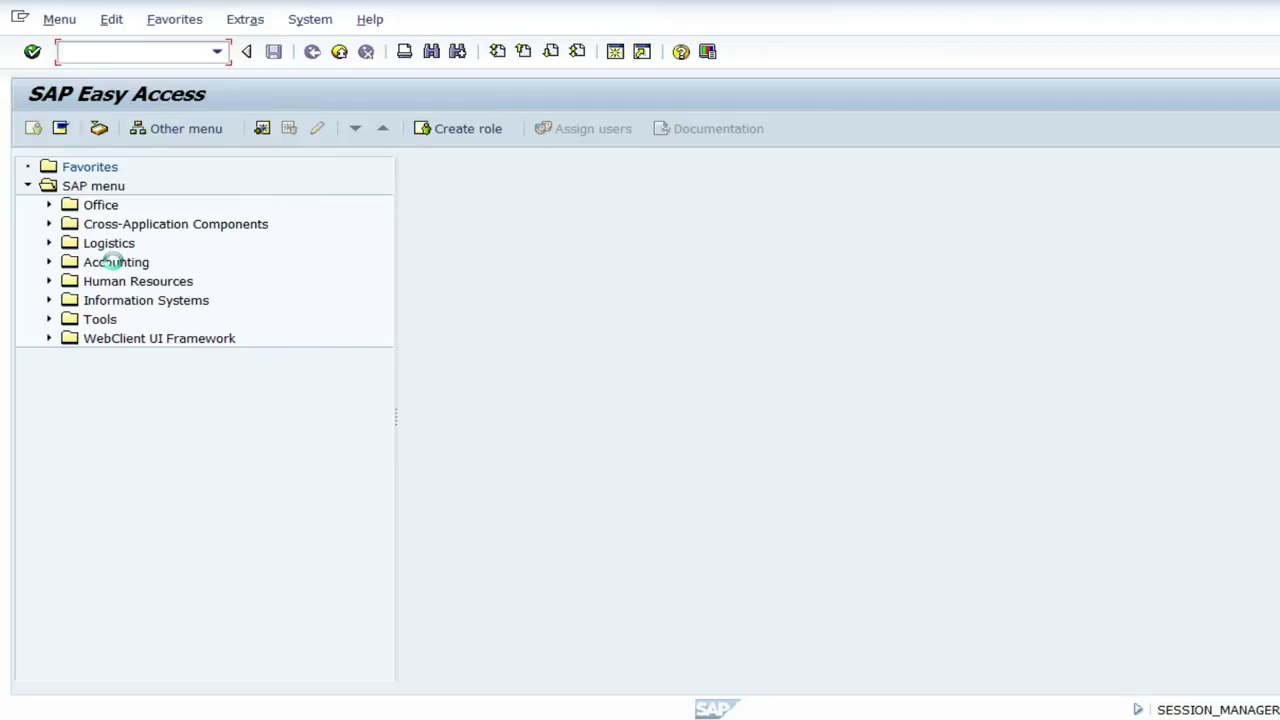
# - Switch to the Enter Incoming Invoice session and restart the transaction with a blank invoice for company code 3000
pyautogui.hotkey('alt', 'Tab')
pyautogui.hotkey('alt', 'Tab')
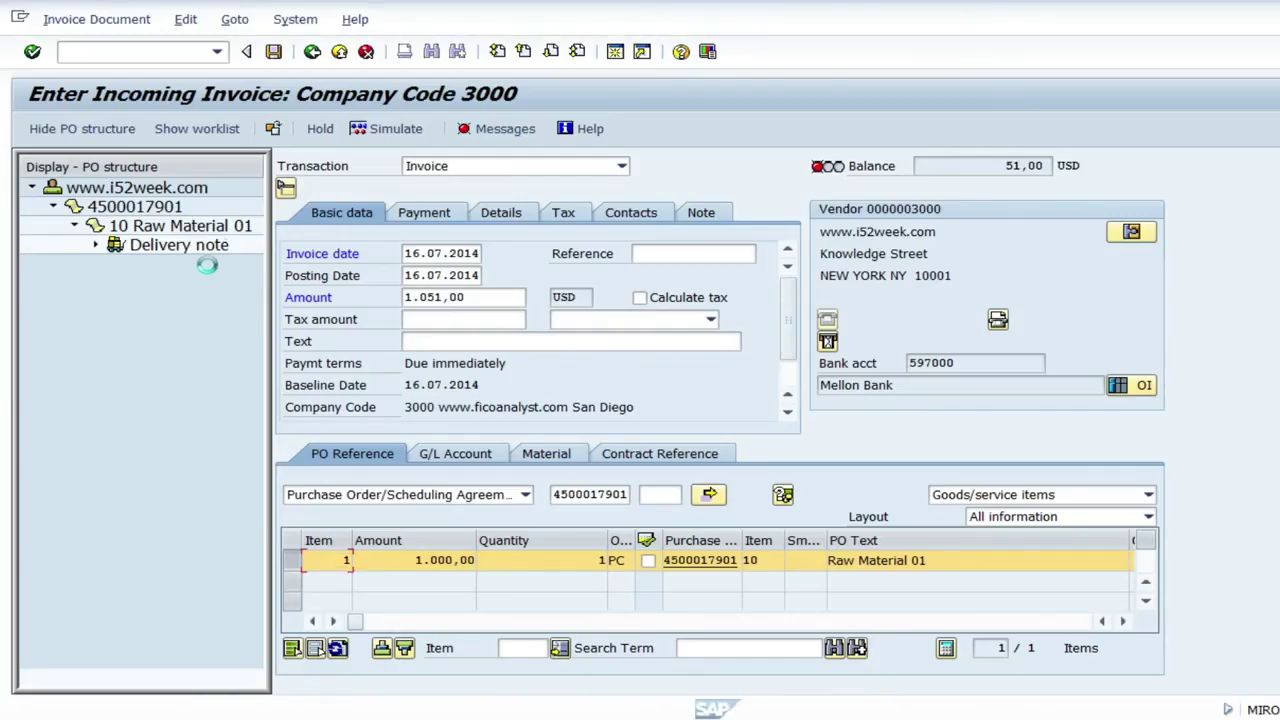
pyautogui.click(94, 50)
pyautogui.press('Return')
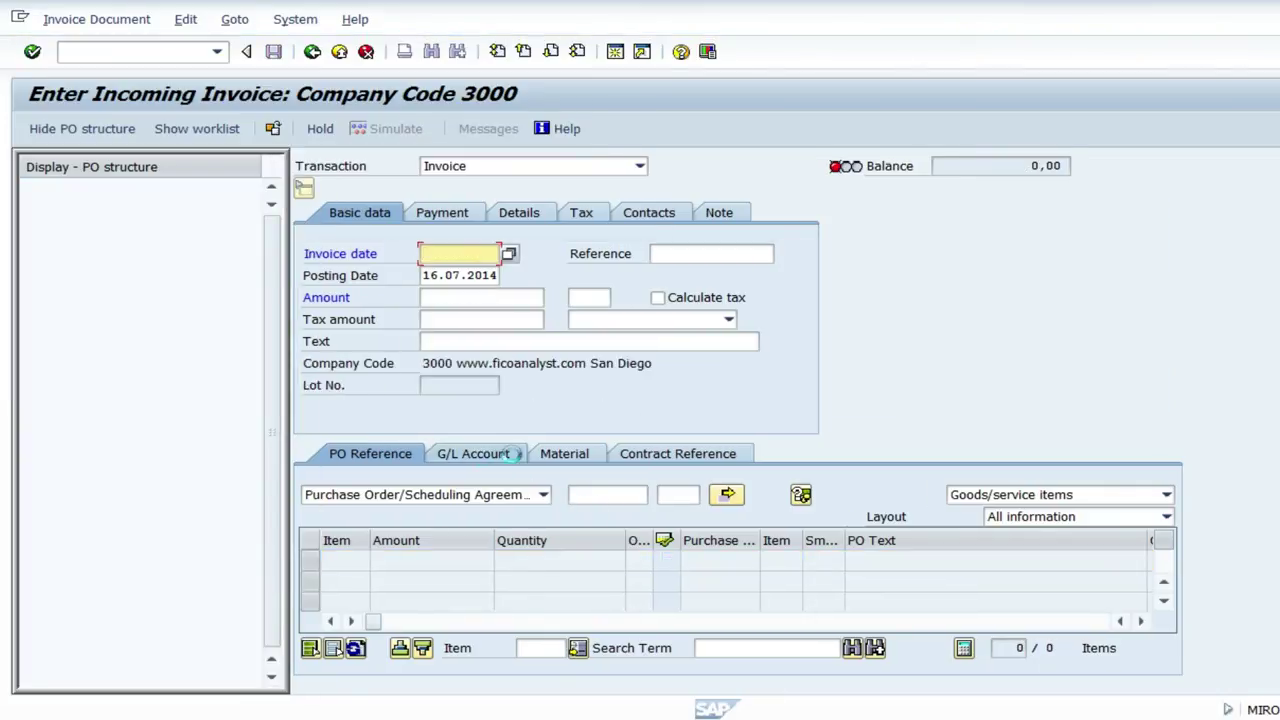
# - Reference the most recent proposed purchase order in the invoice and set the invoice date to 16.07.2014
pyautogui.click(591, 495)
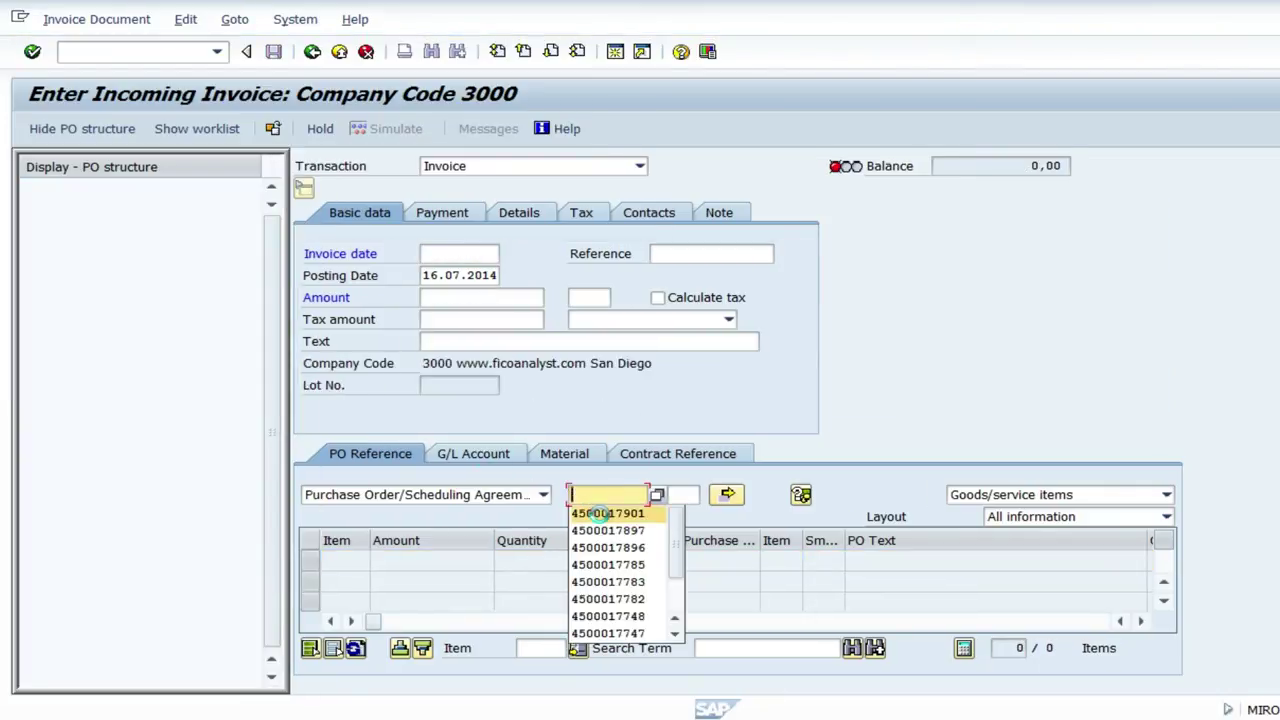
pyautogui.click(598, 513)
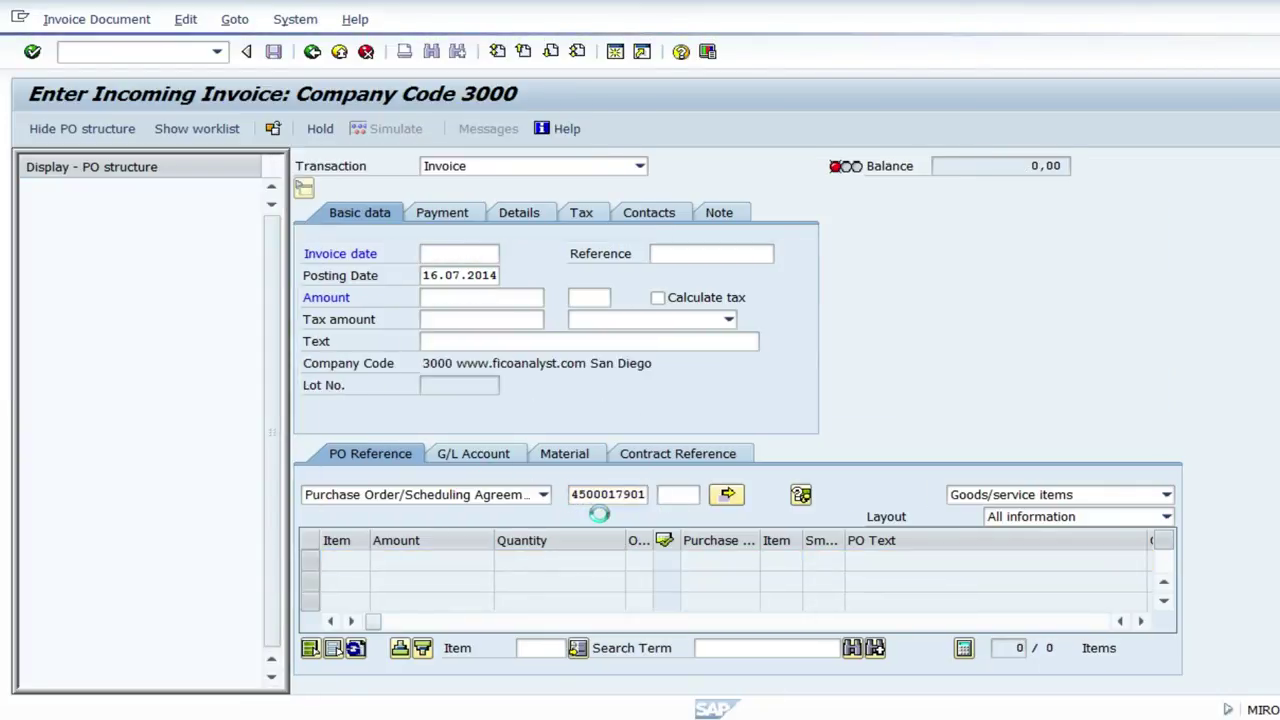
pyautogui.click(458, 253)
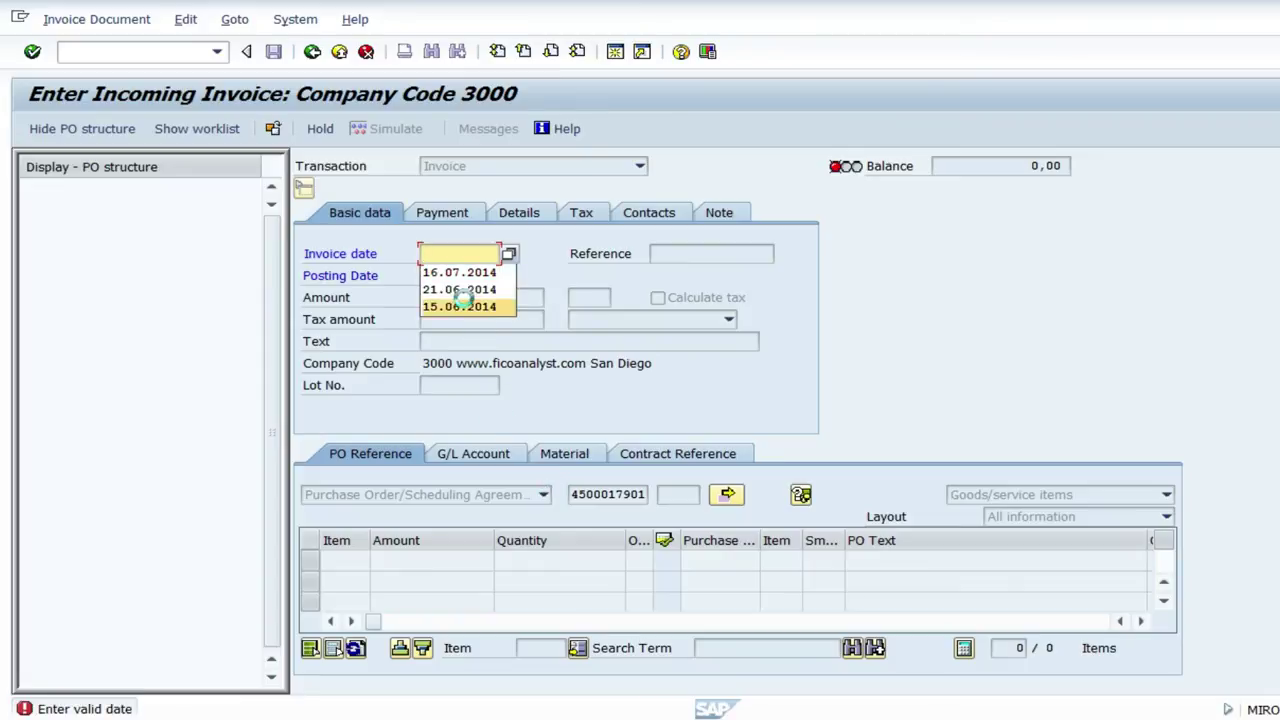
pyautogui.click(458, 272)
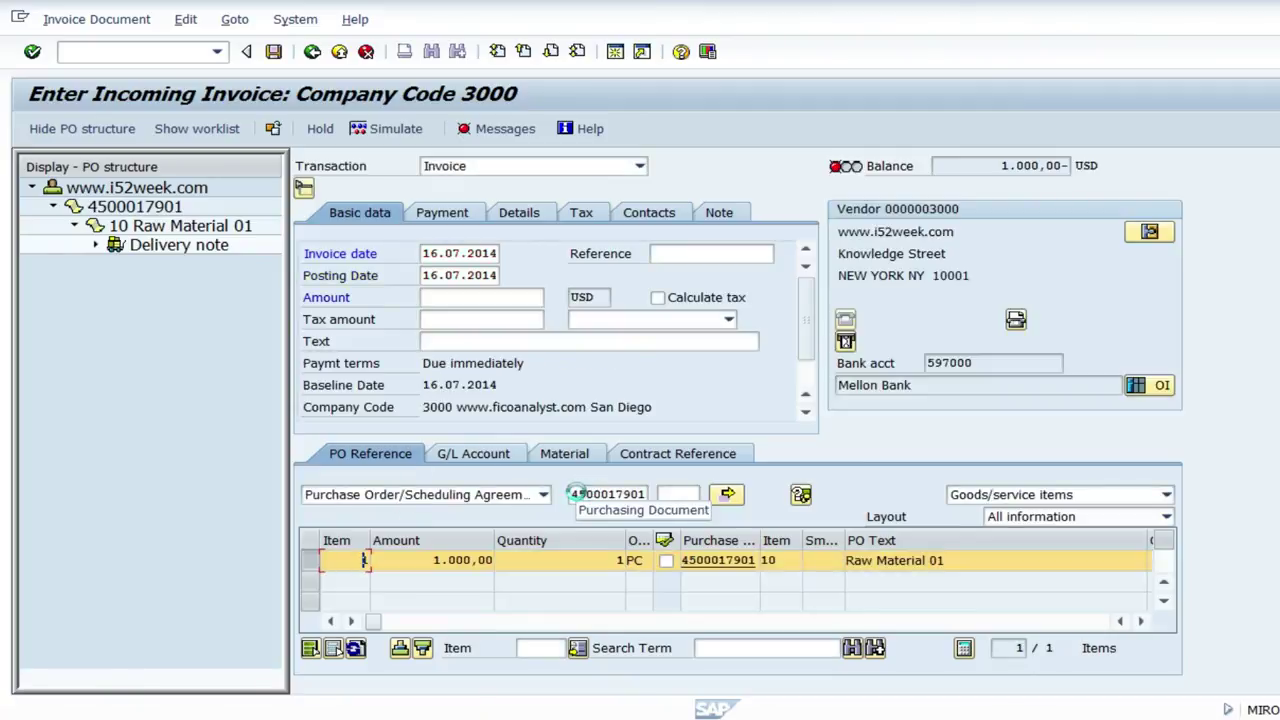
# - Set the invoice amount to 1000, matching the purchase order item's amount
pyautogui.moveTo(425, 565); pyautogui.dragTo(495, 566)
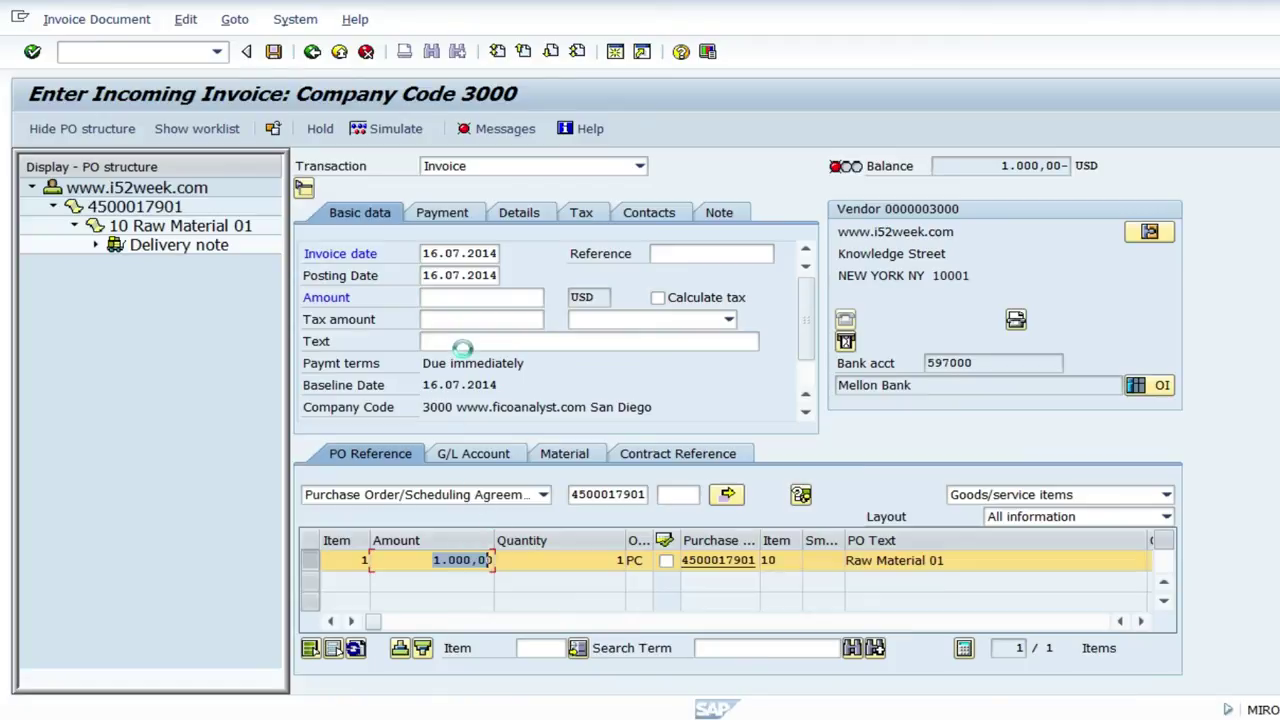
pyautogui.click(458, 297)
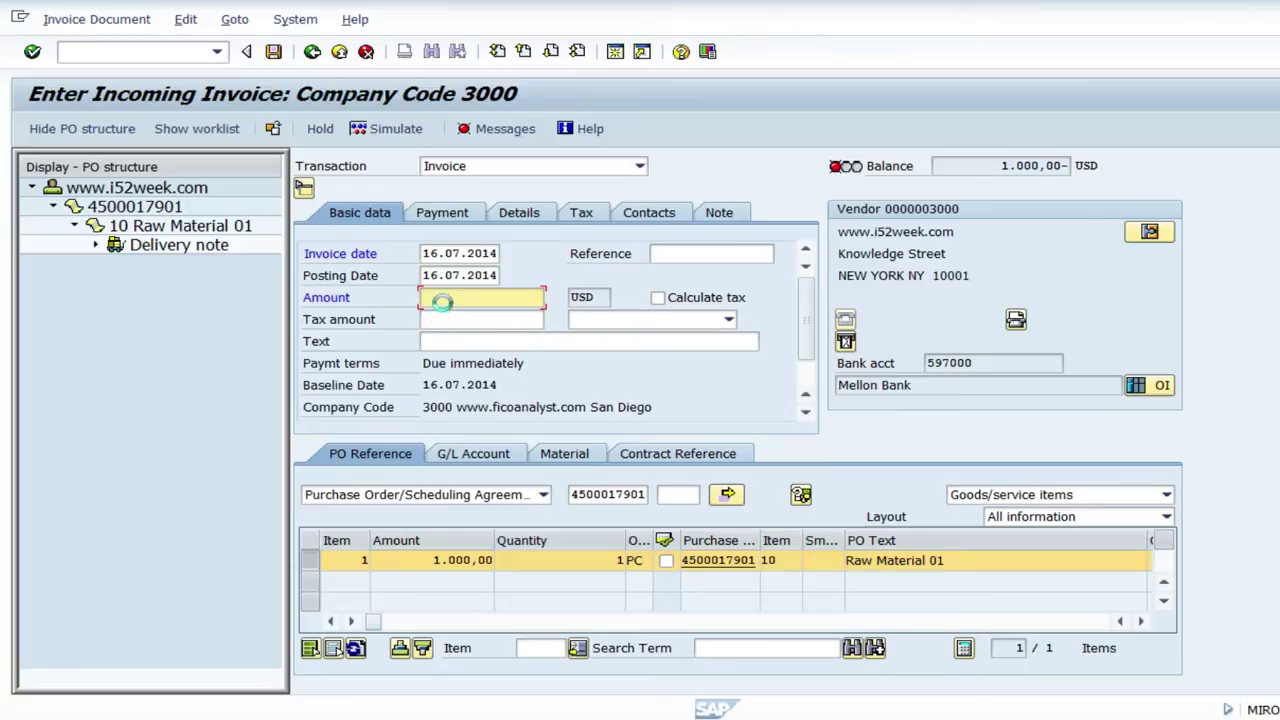
pyautogui.write('1')
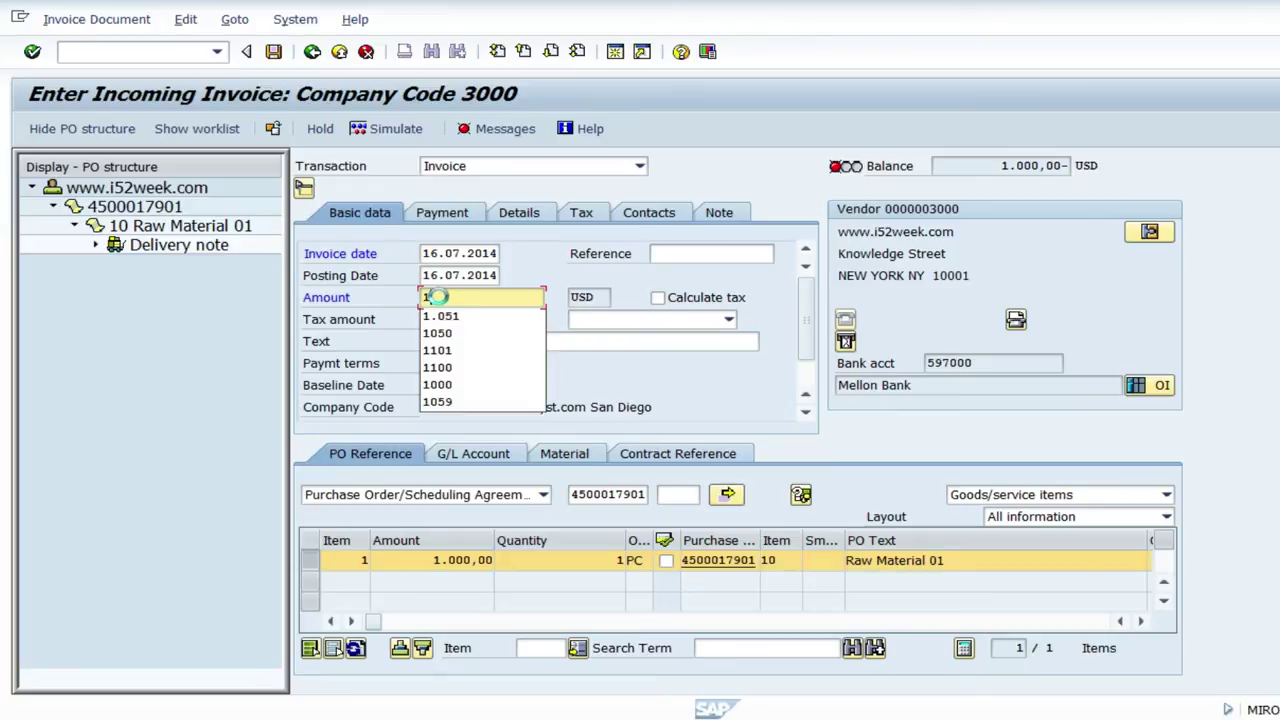
pyautogui.write('000')
pyautogui.press('Return')
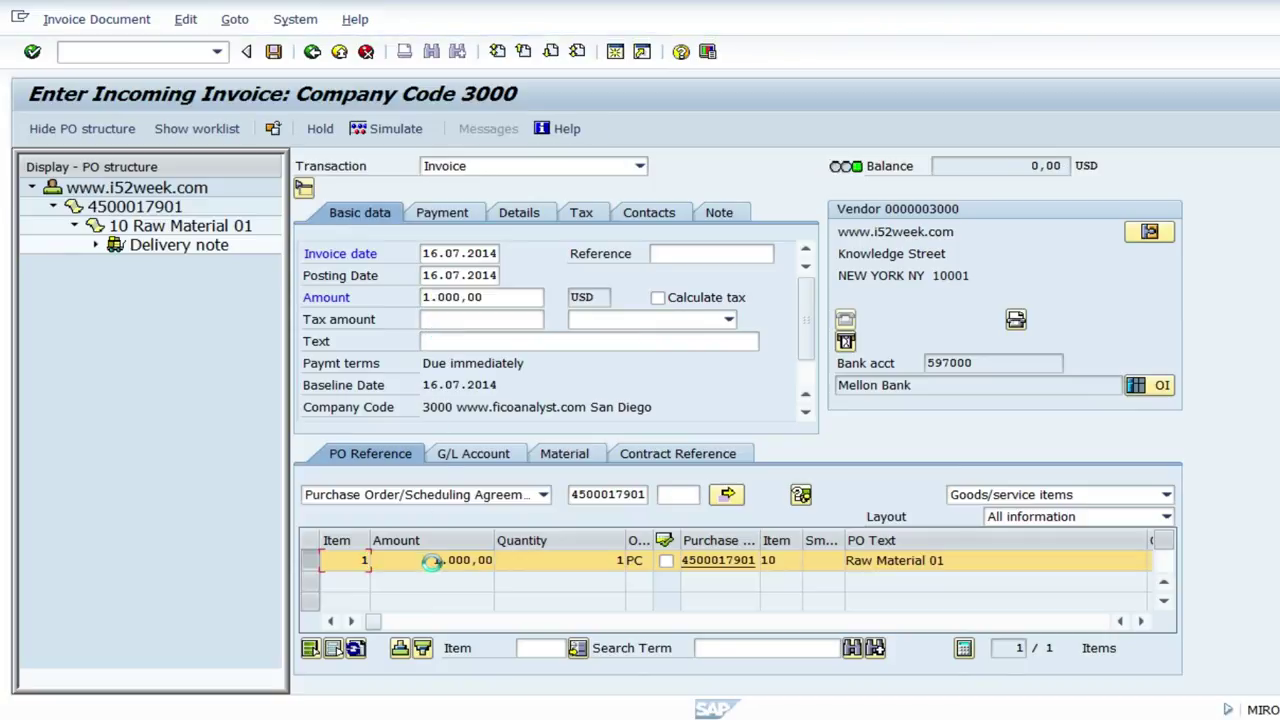
# - Check the invoice amount against the absolute upper limit in the vendor-specific tolerance settings, and return to the invoice
pyautogui.click(473, 296)
pyautogui.moveTo(473, 296); pyautogui.dragTo(418, 295)
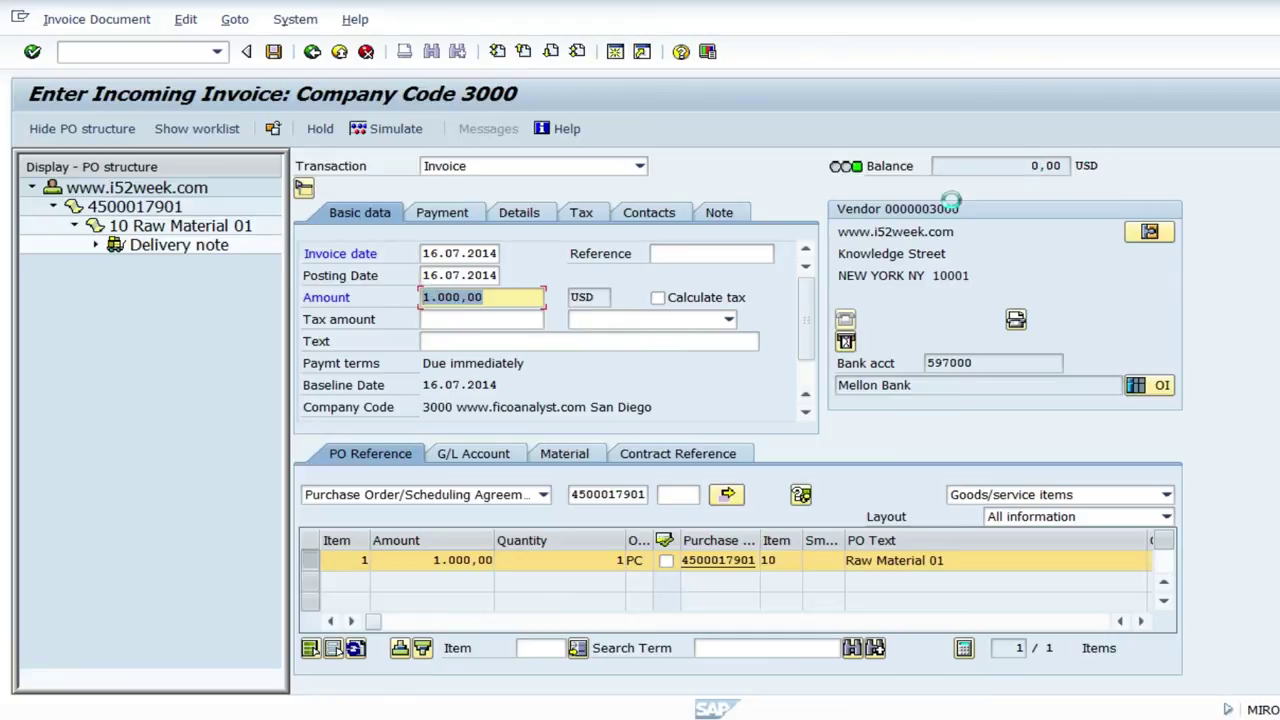
pyautogui.click(528, 297)
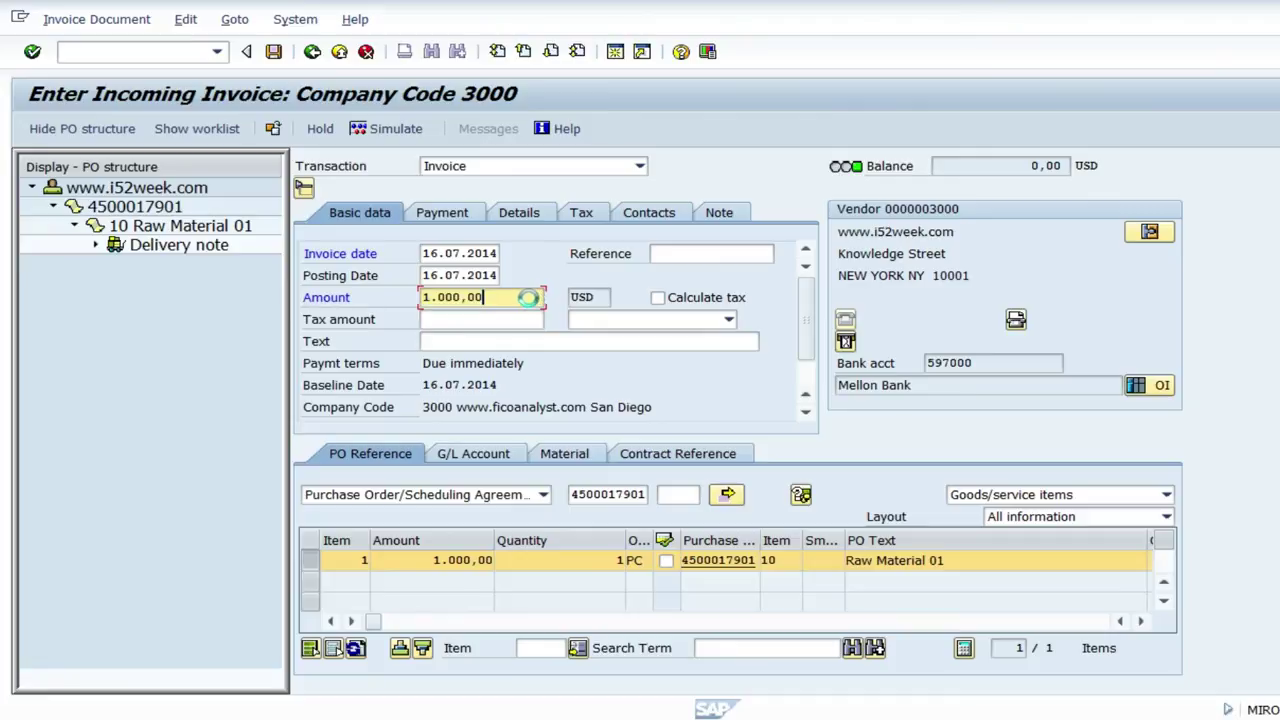
pyautogui.press('F3')
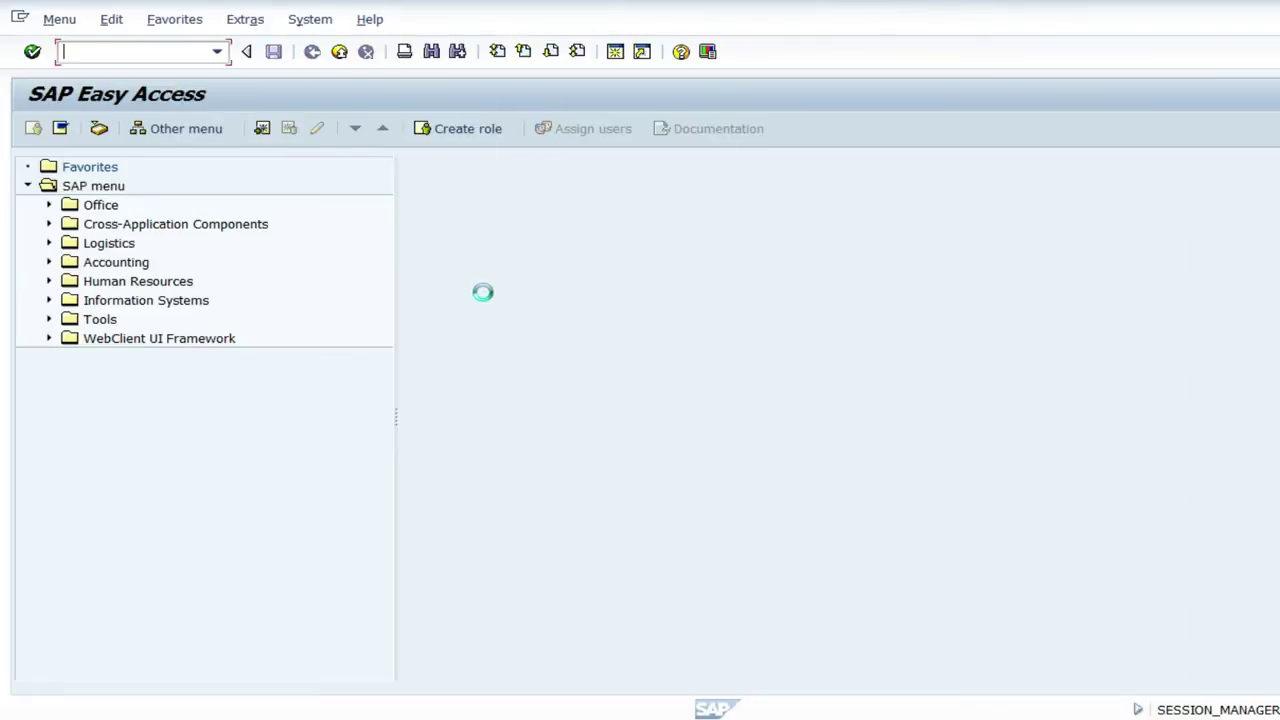
pyautogui.hotkey('alt', 'Tab')
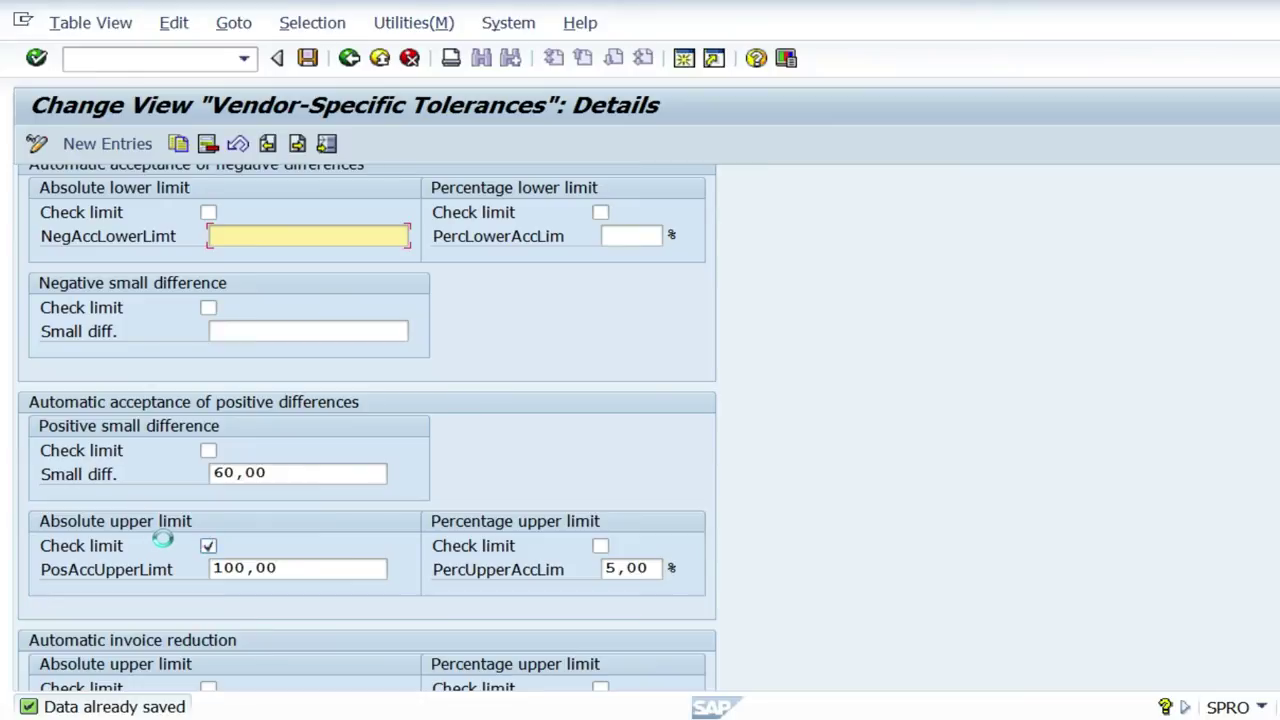
pyautogui.click(286, 568)
pyautogui.moveTo(286, 568); pyautogui.dragTo(216, 578)
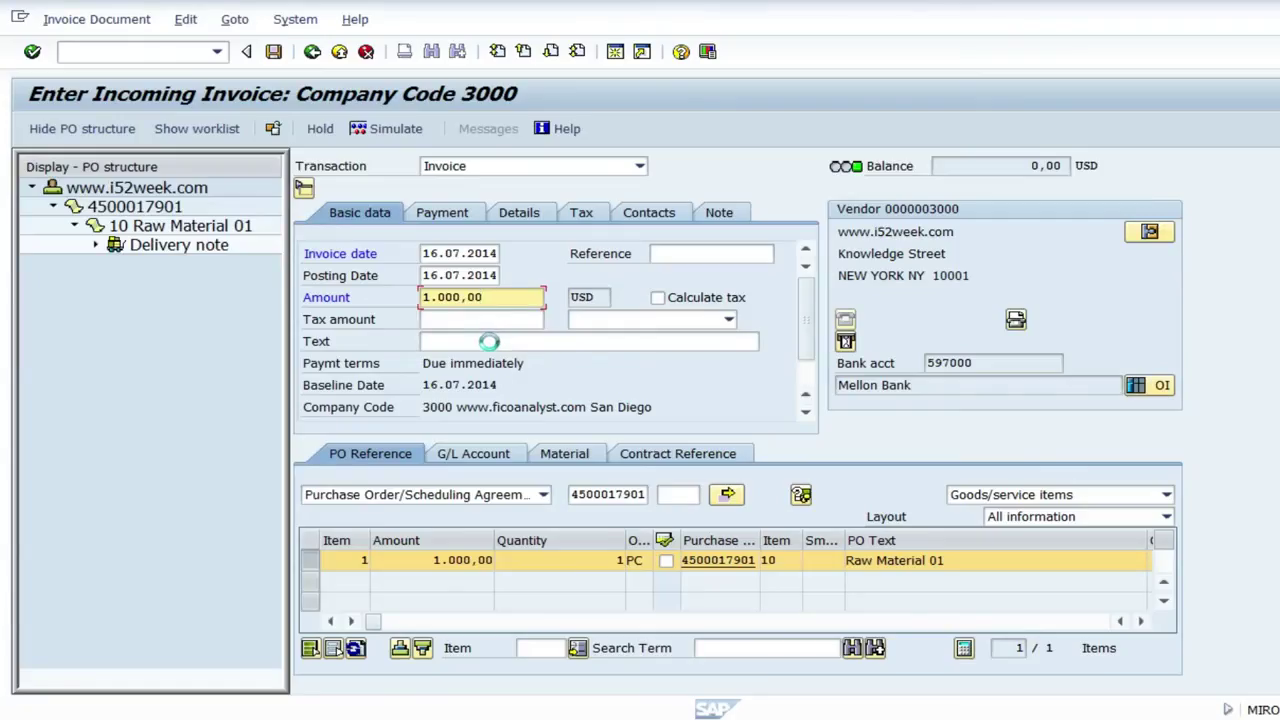
pyautogui.hotkey('alt', 'Tab')
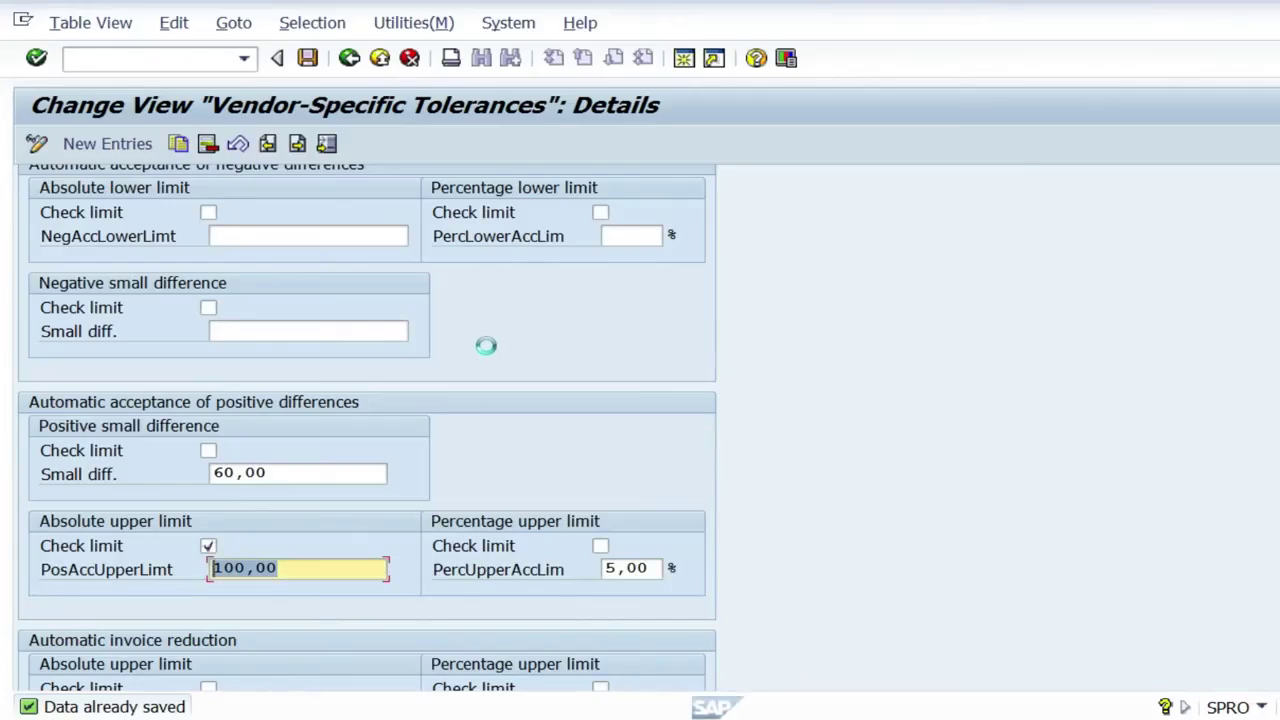
pyautogui.hotkey('alt', 'Tab')
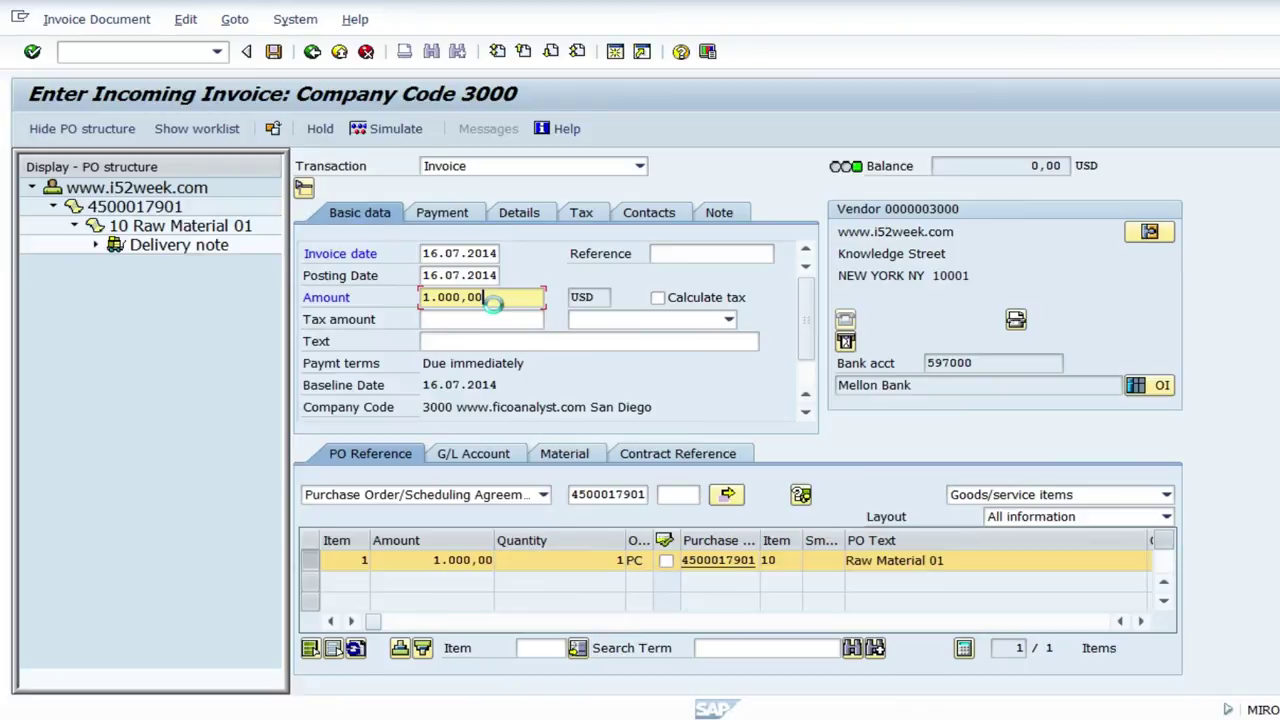
# - Set the invoice amount to 1100 and check the resulting balance
pyautogui.press('BackSpace')
pyautogui.press('BackSpace')
pyautogui.press('BackSpace')
pyautogui.press('BackSpace')
pyautogui.press('BackSpace')
pyautogui.press('BackSpace')
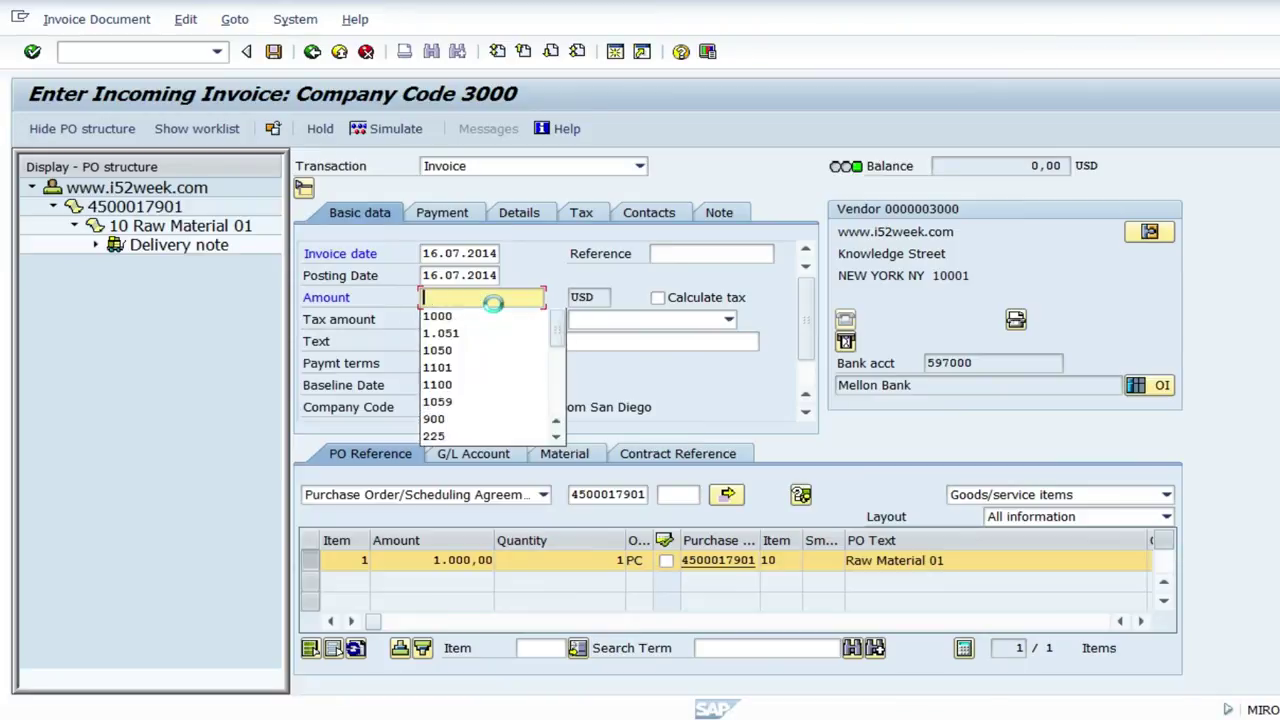
pyautogui.write('1')
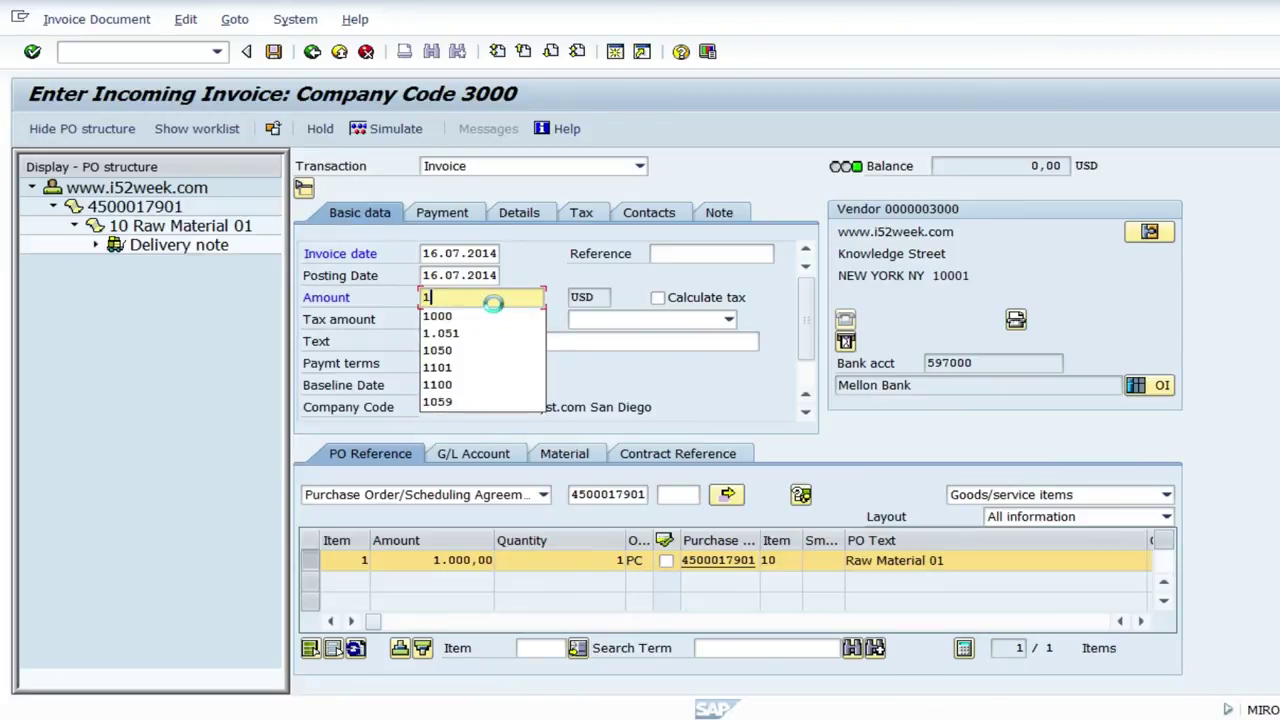
pyautogui.write('.10')
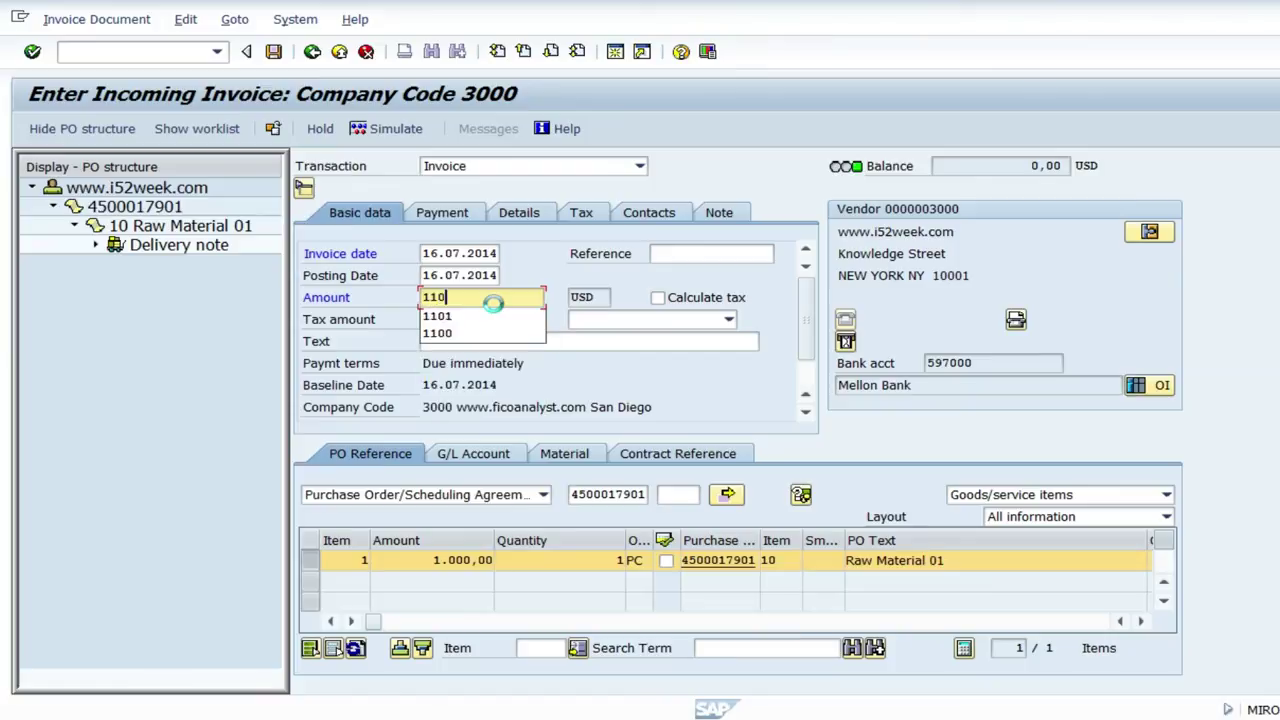
pyautogui.write('0')
pyautogui.press('Return')
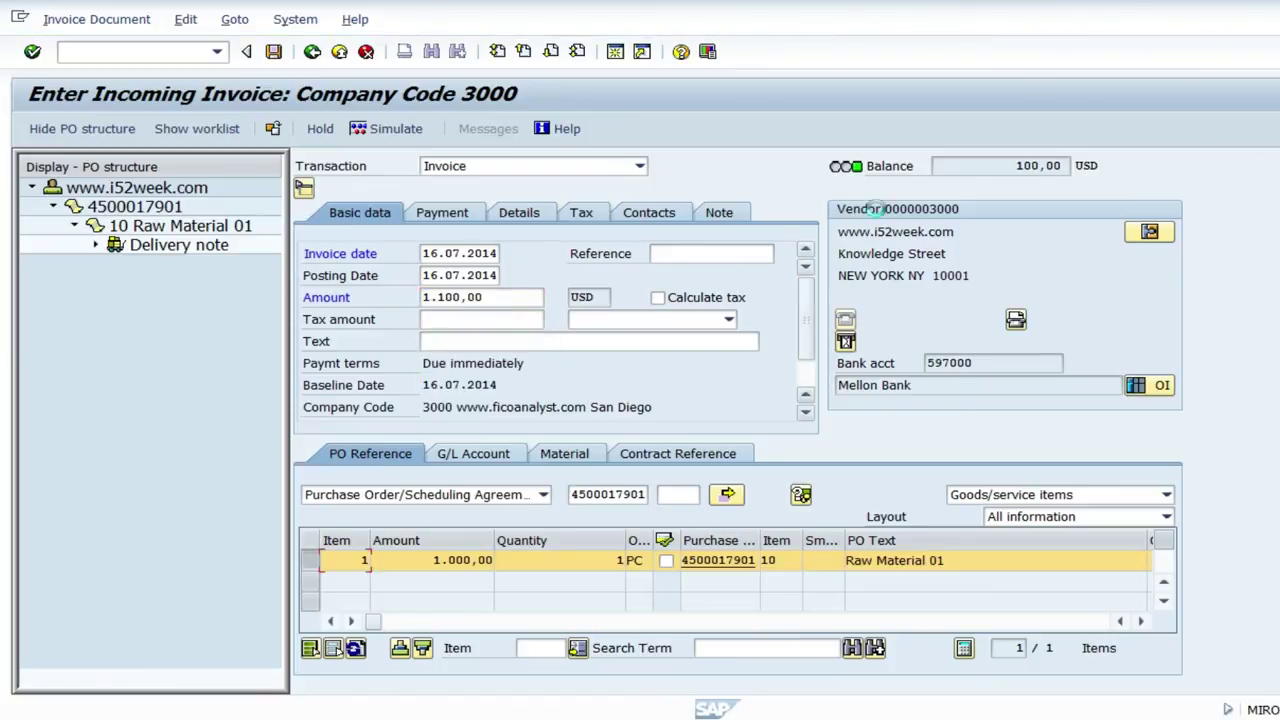
pyautogui.click(1005, 165)
pyautogui.moveTo(1025, 165); pyautogui.dragTo(1047, 165)
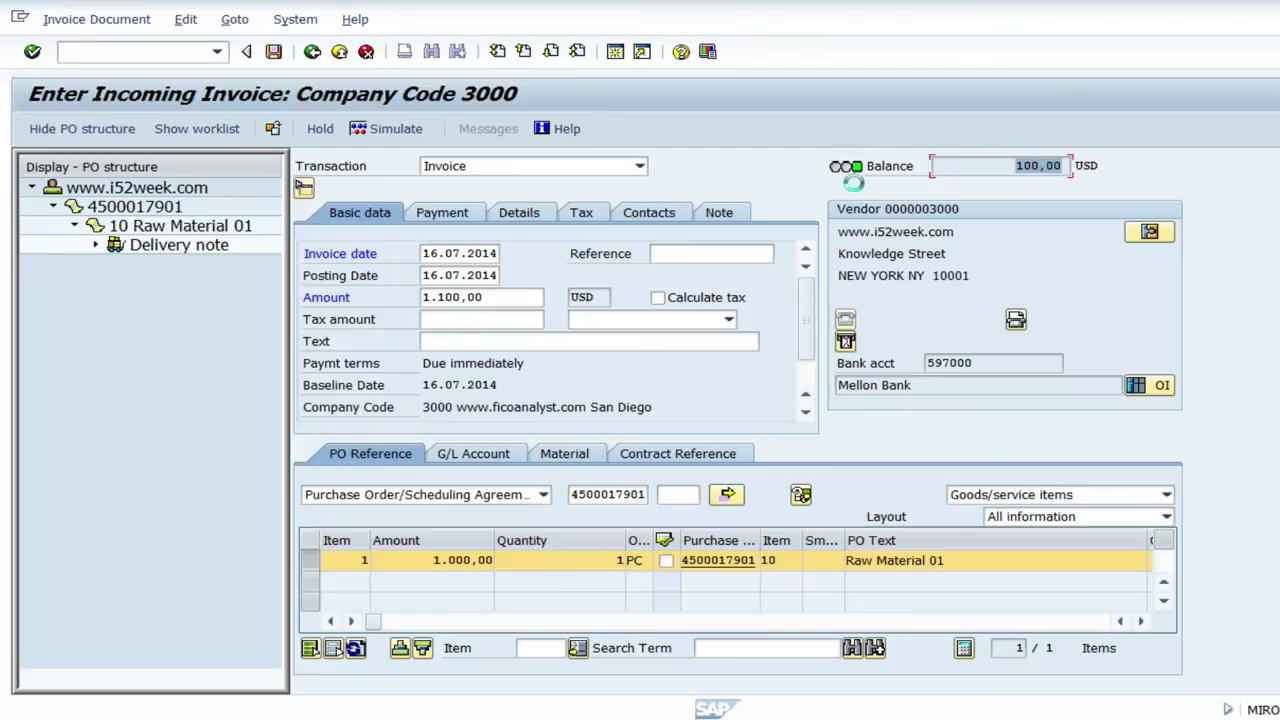
# - Set the invoice amount to 1101 and check the resulting balance
pyautogui.click(522, 296)
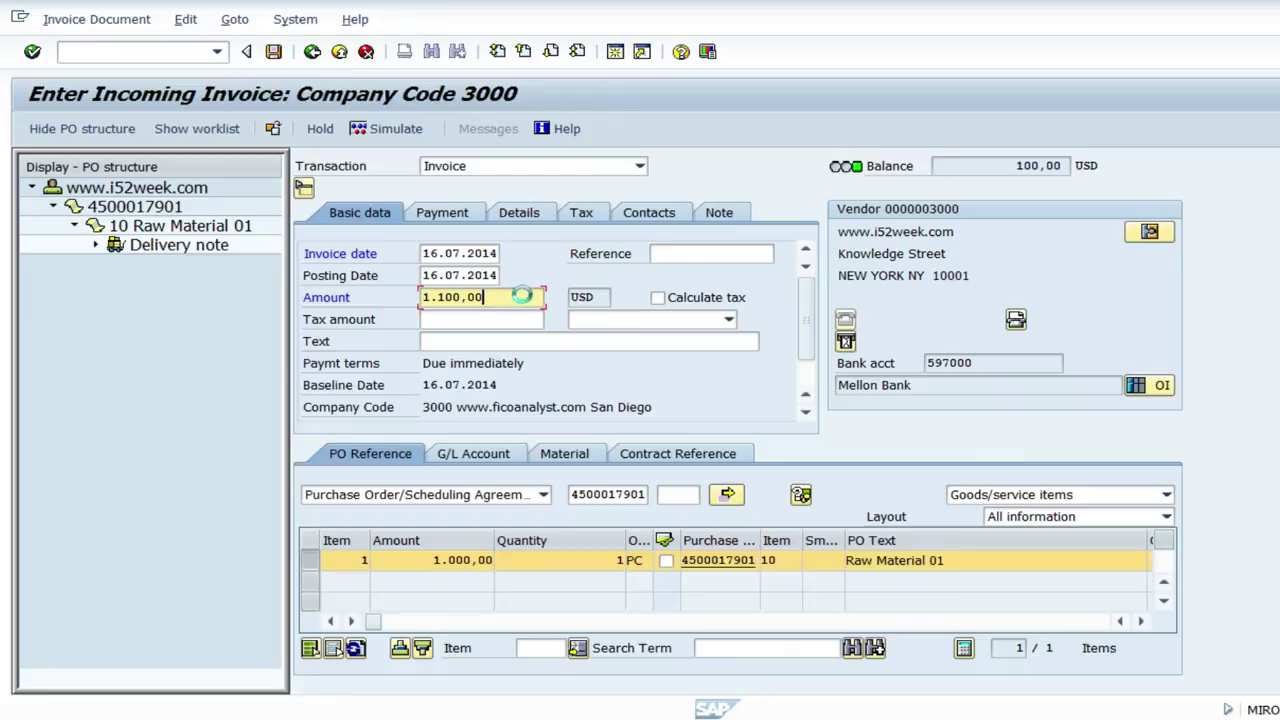
pyautogui.press('BackSpace')
pyautogui.press('BackSpace')
pyautogui.press('BackSpace')
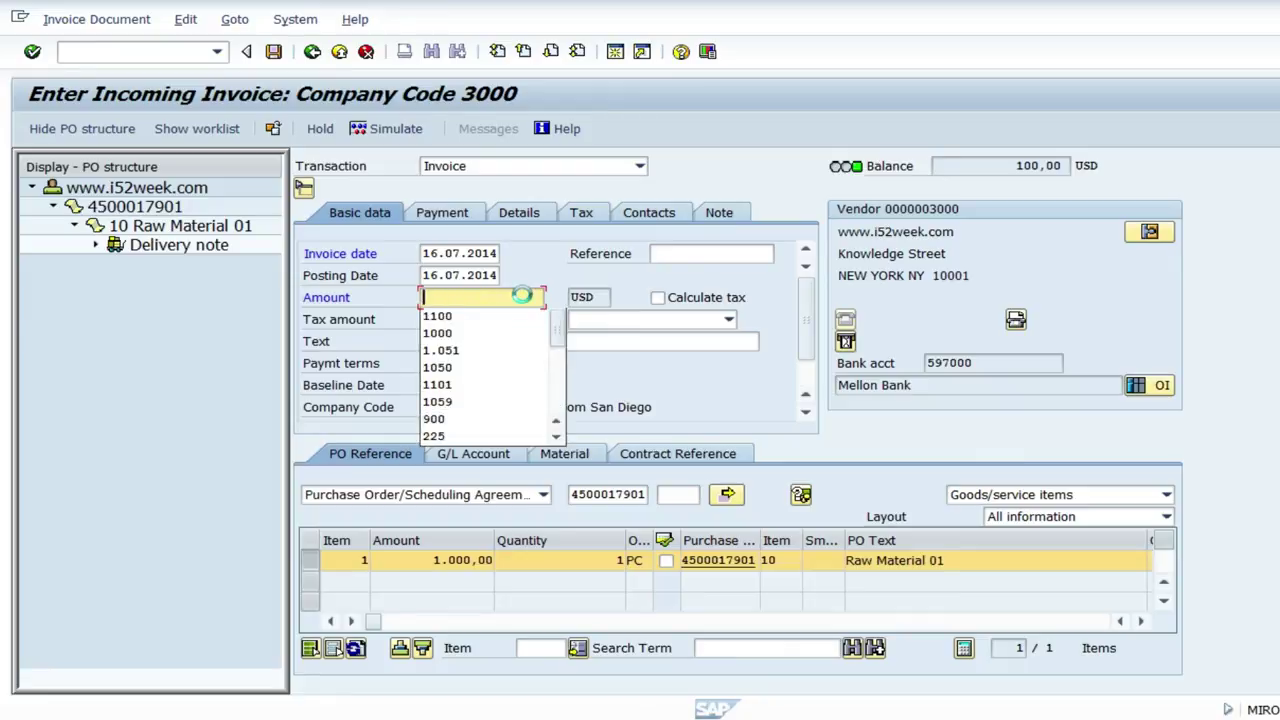
pyautogui.write('1')
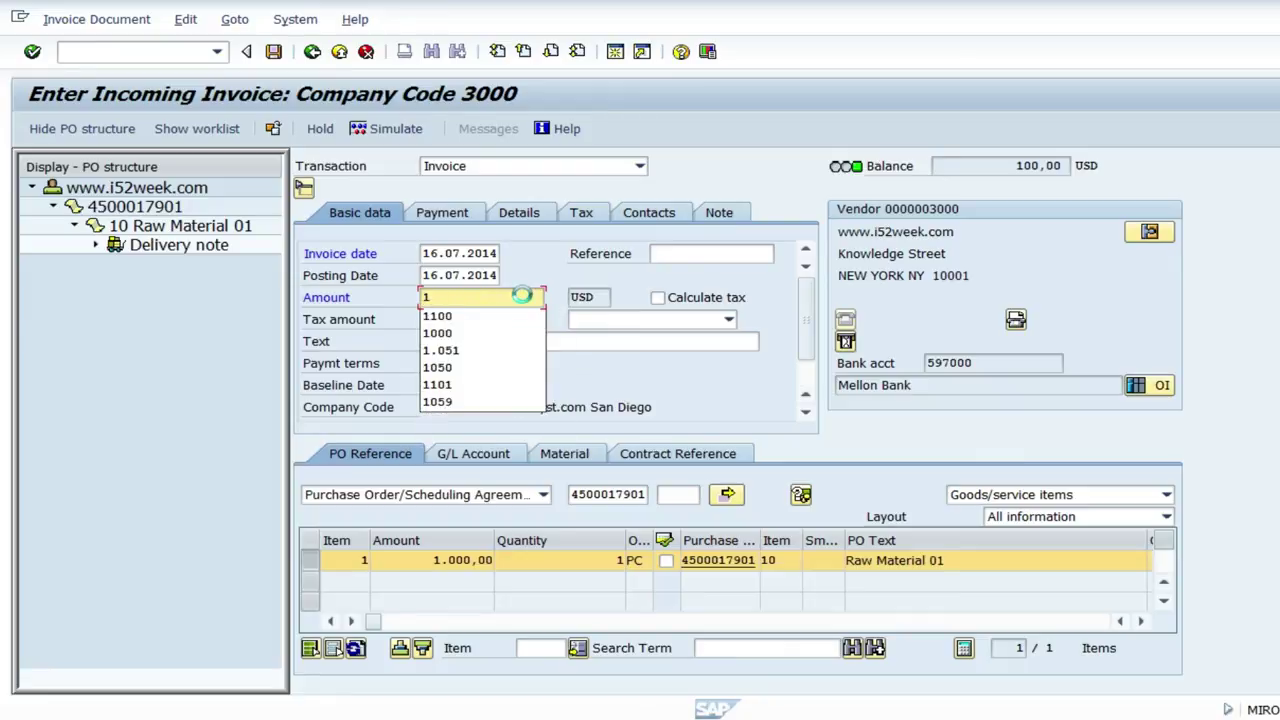
pyautogui.write('.101')
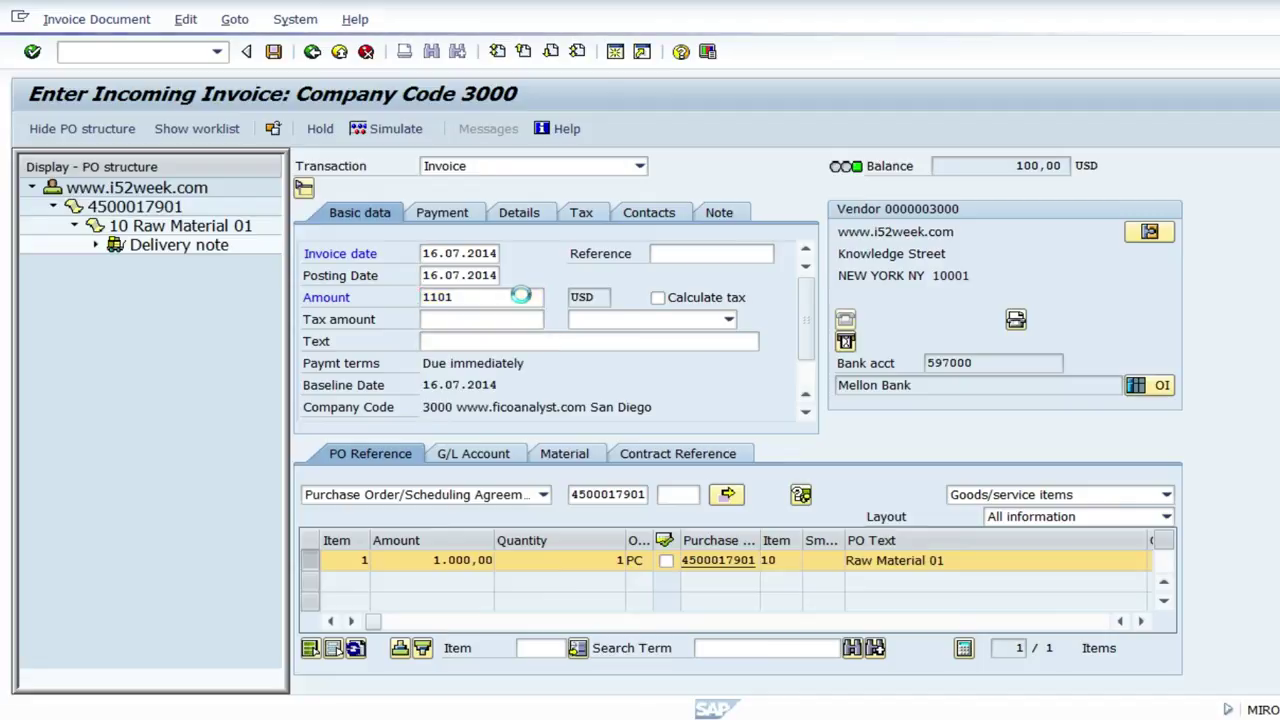
pyautogui.press('Return')
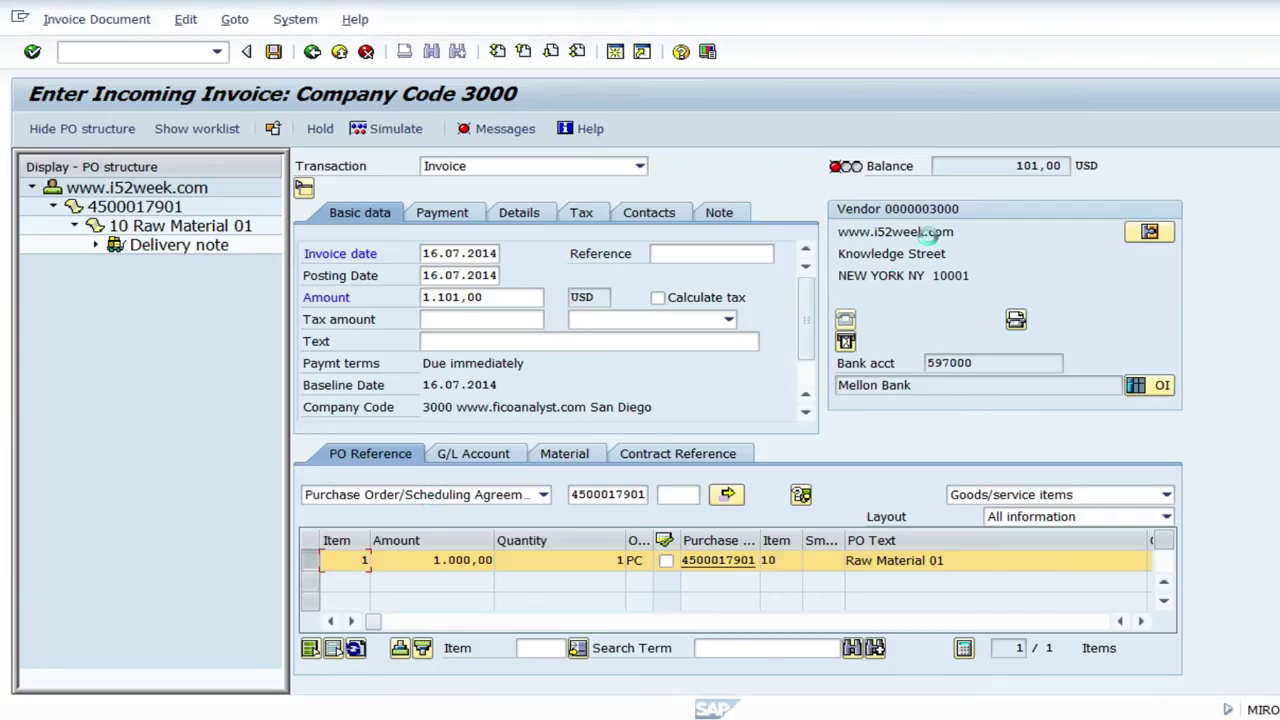
pyautogui.moveTo(1010, 165); pyautogui.dragTo(1052, 166)
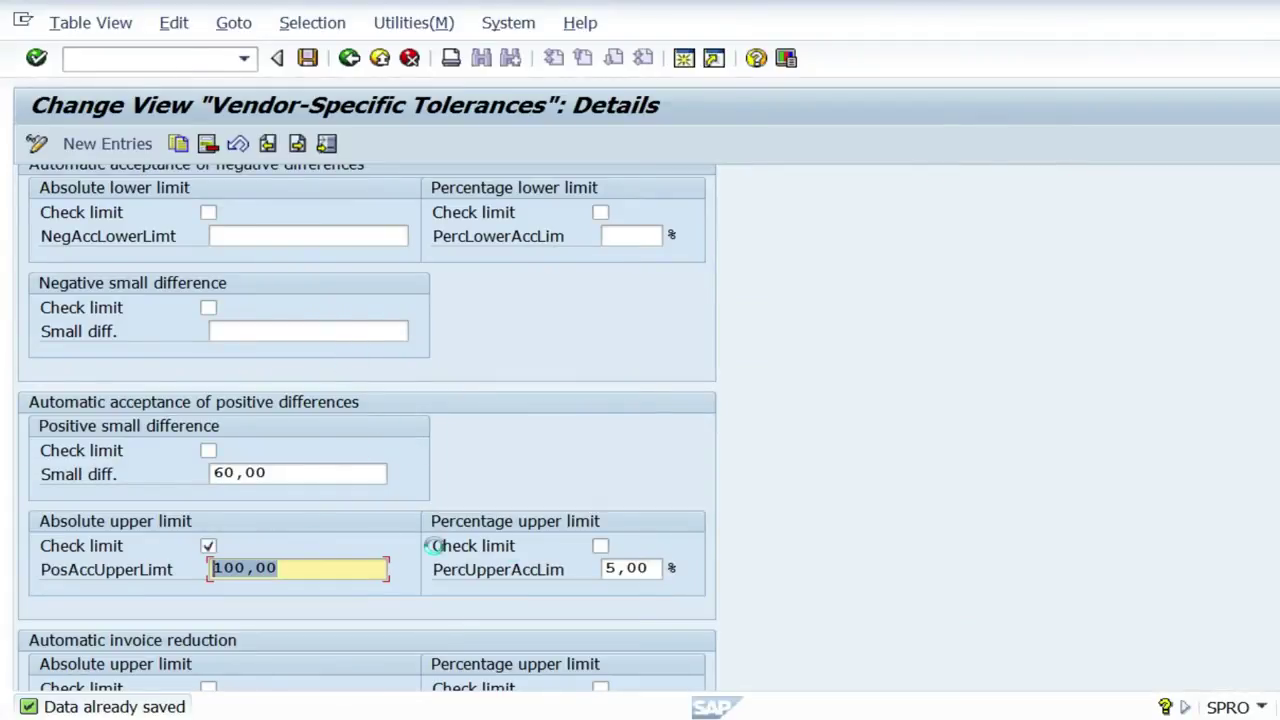
# - Switch to the vendor-specific tolerances session, enable the percentage upper limit check for positive differences, and save
pyautogui.click(600, 545)
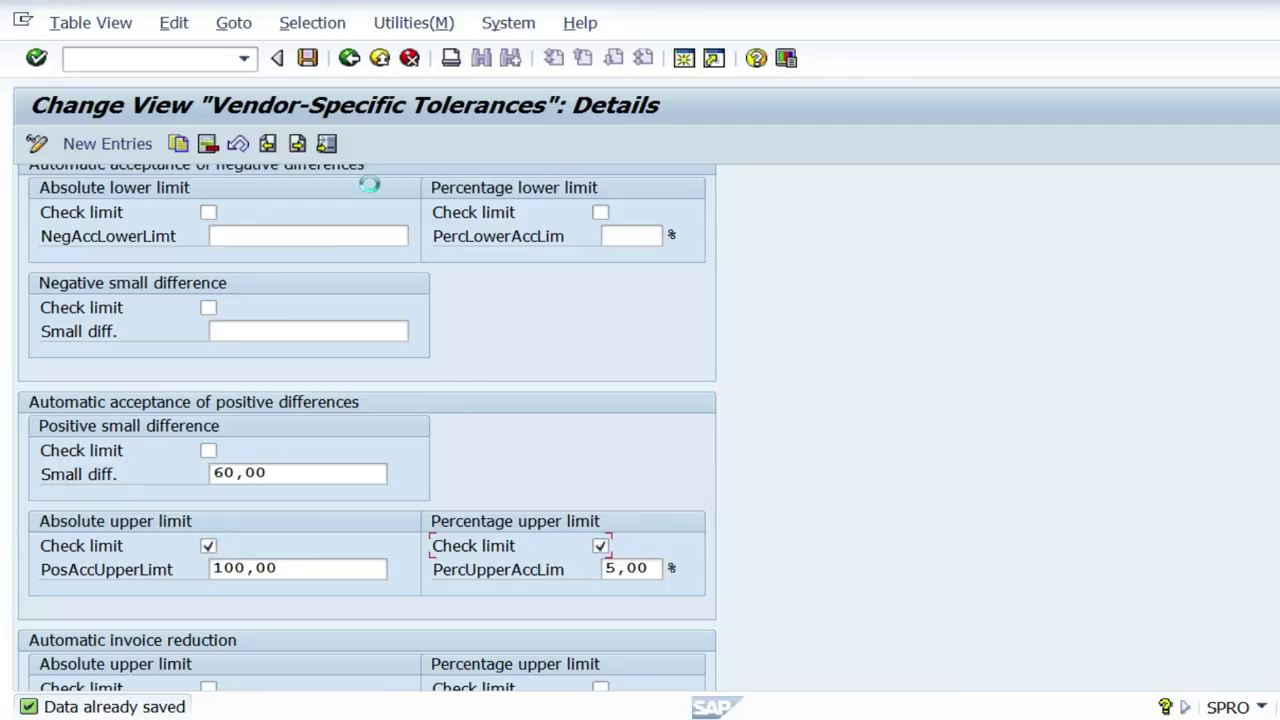
pyautogui.click(309, 57)
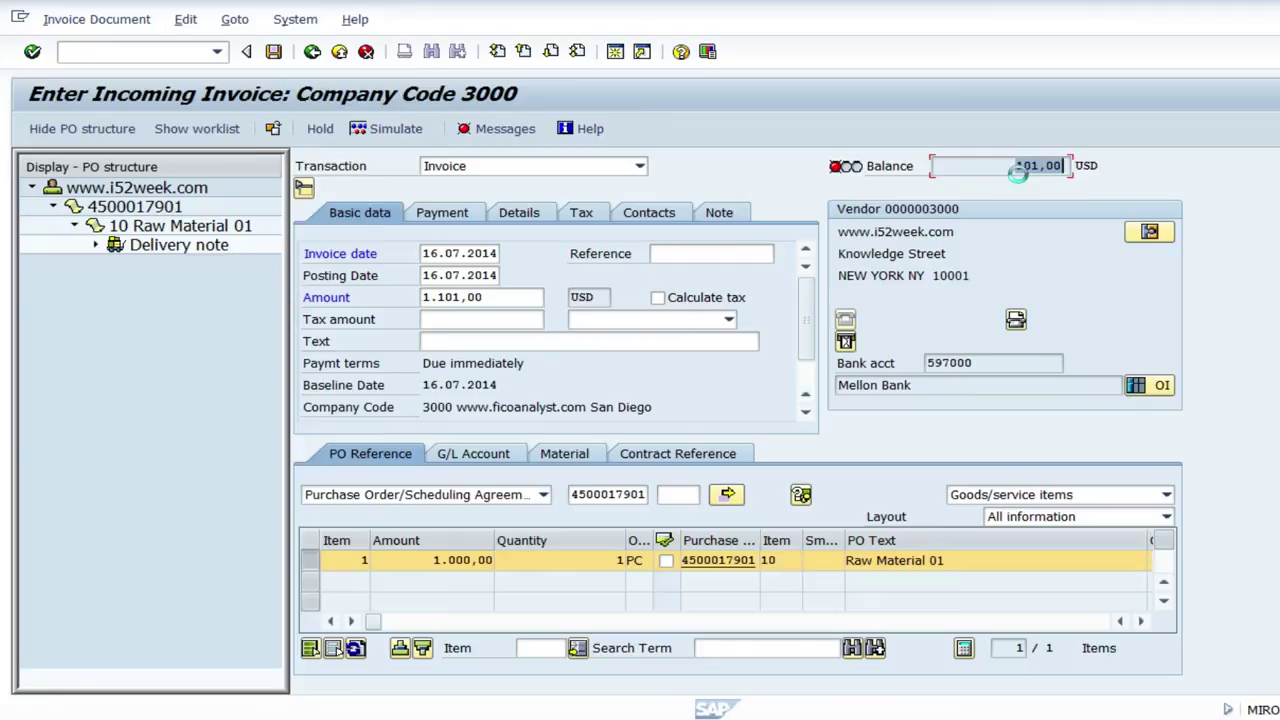
# - Return to the incoming invoice, clear its amount, and set it to 1050
pyautogui.click(514, 298)
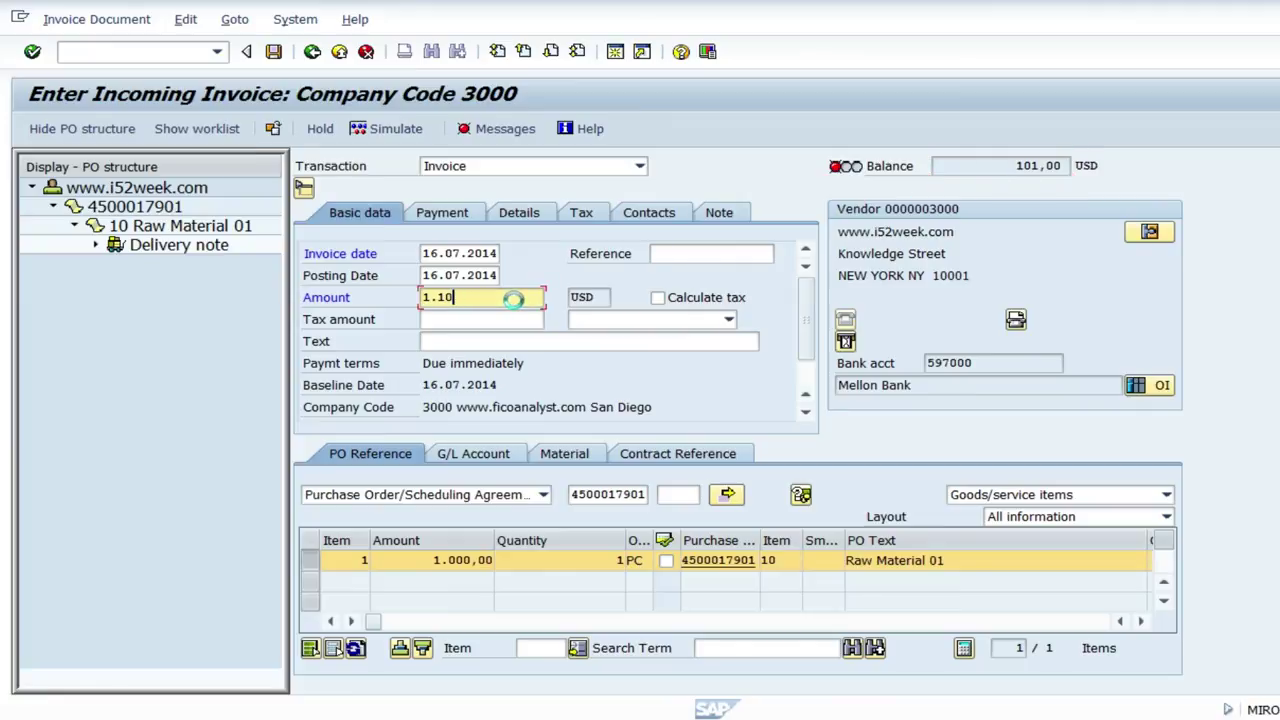
pyautogui.press('BackSpace')
pyautogui.press('BackSpace')
pyautogui.press('BackSpace')
pyautogui.press('BackSpace')
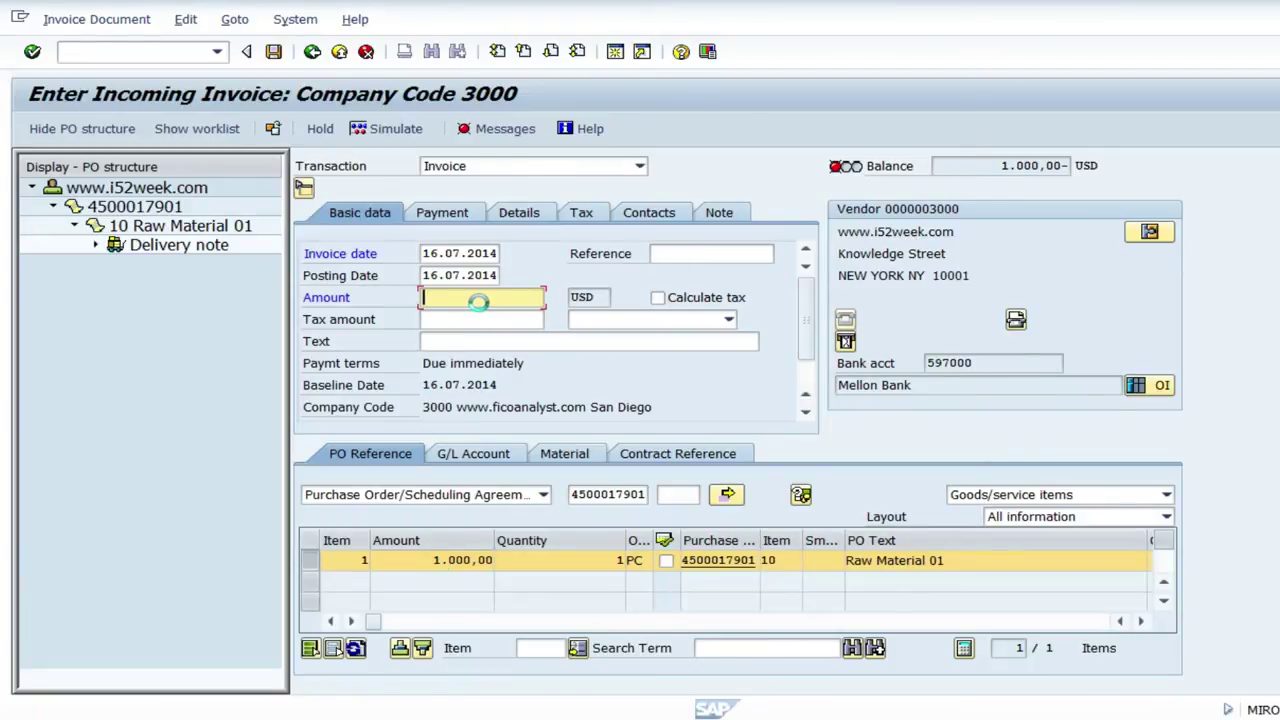
pyautogui.write('1050')
pyautogui.press('Return')
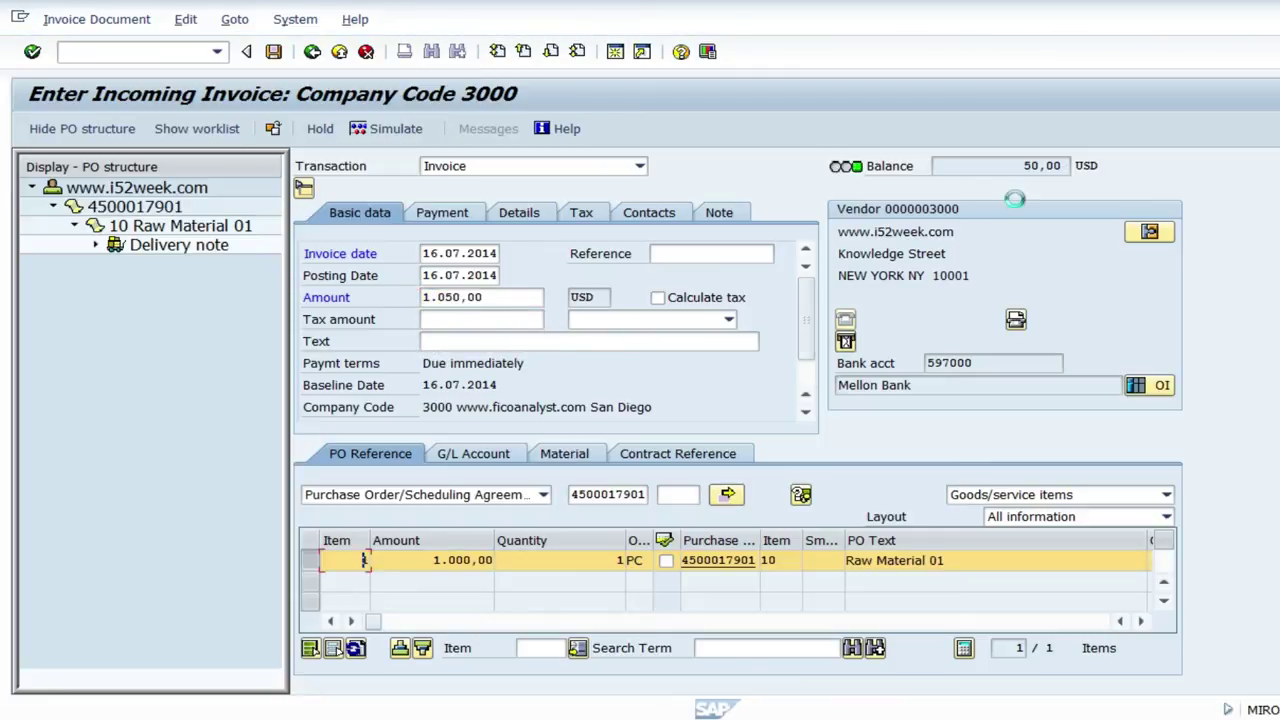
# - Set the invoice amount to 1051 and compare it with the TM1 upper limits for positive differences
pyautogui.click(500, 302)
pyautogui.press('BackSpace')
pyautogui.press('BackSpace')
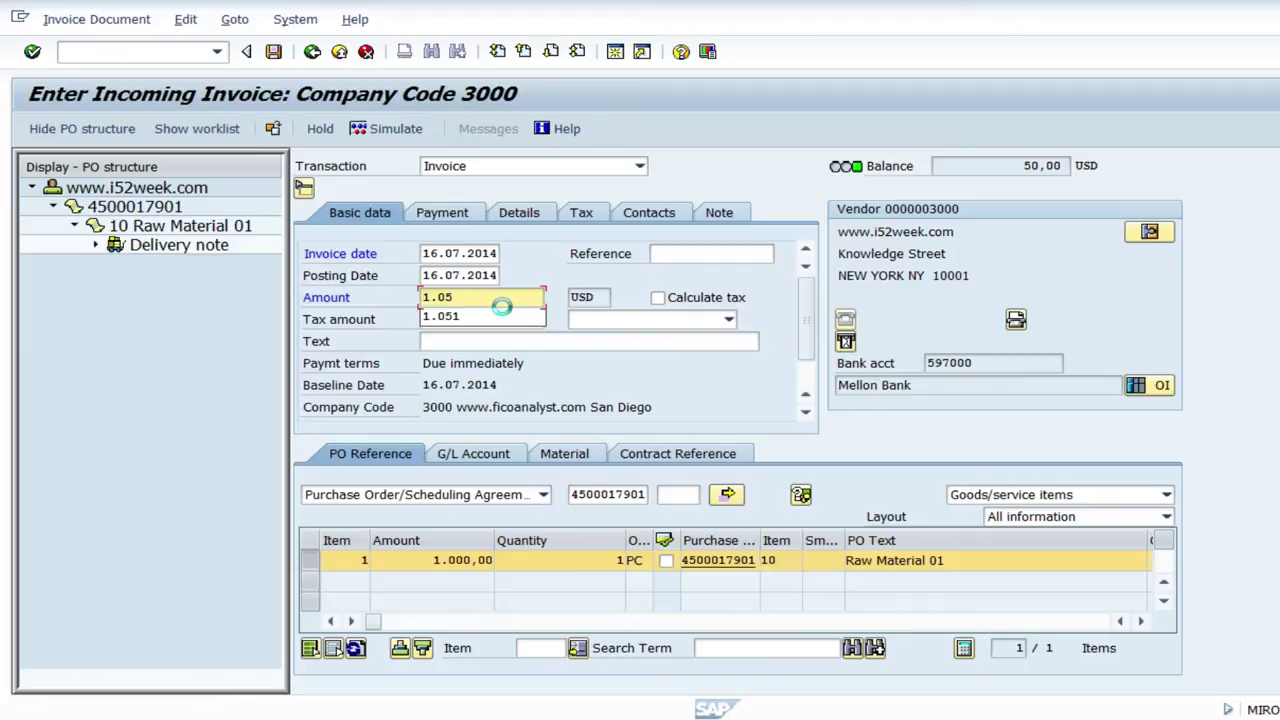
pyautogui.write('1')
pyautogui.press('Return')
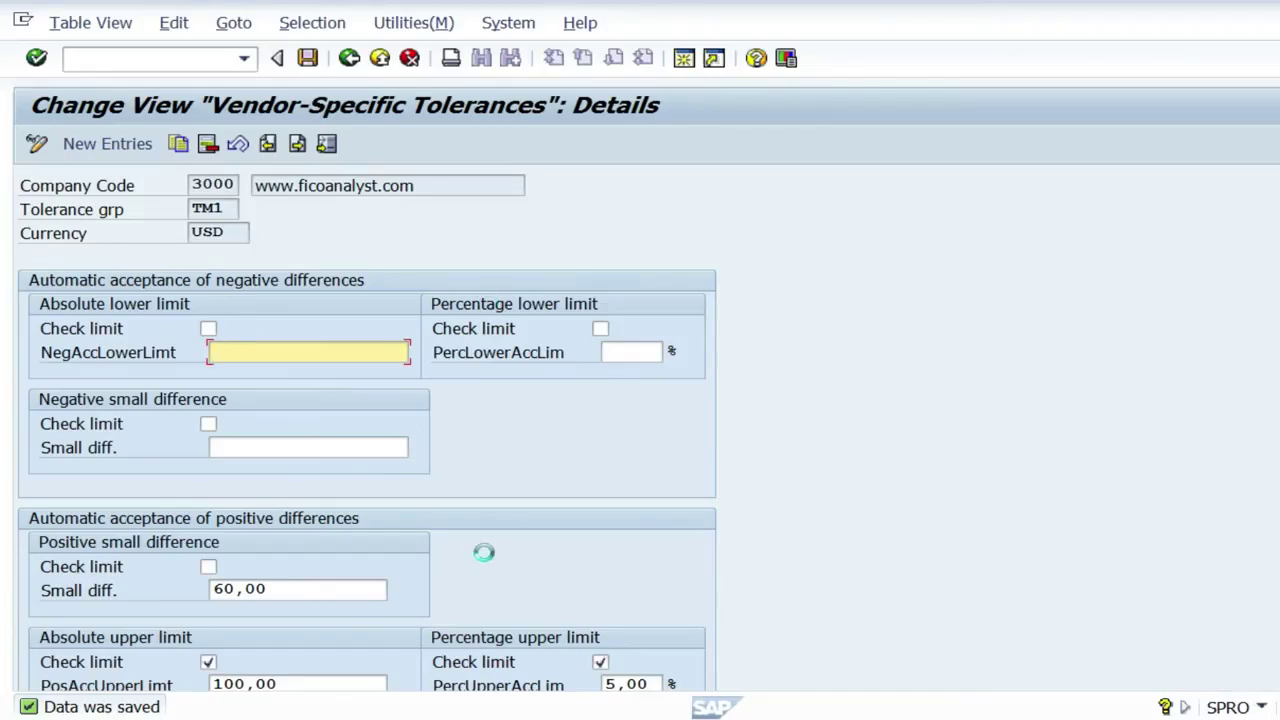
pyautogui.scroll(-1, 1172, 481)
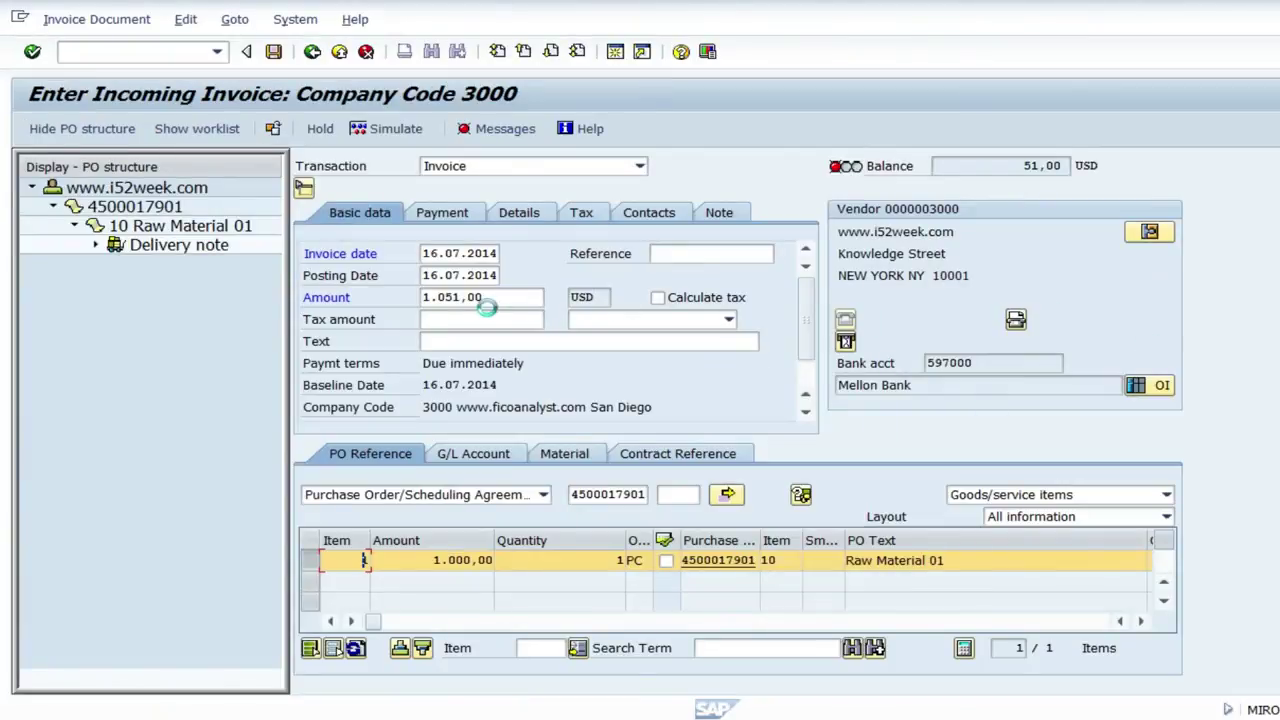
pyautogui.click(498, 297)
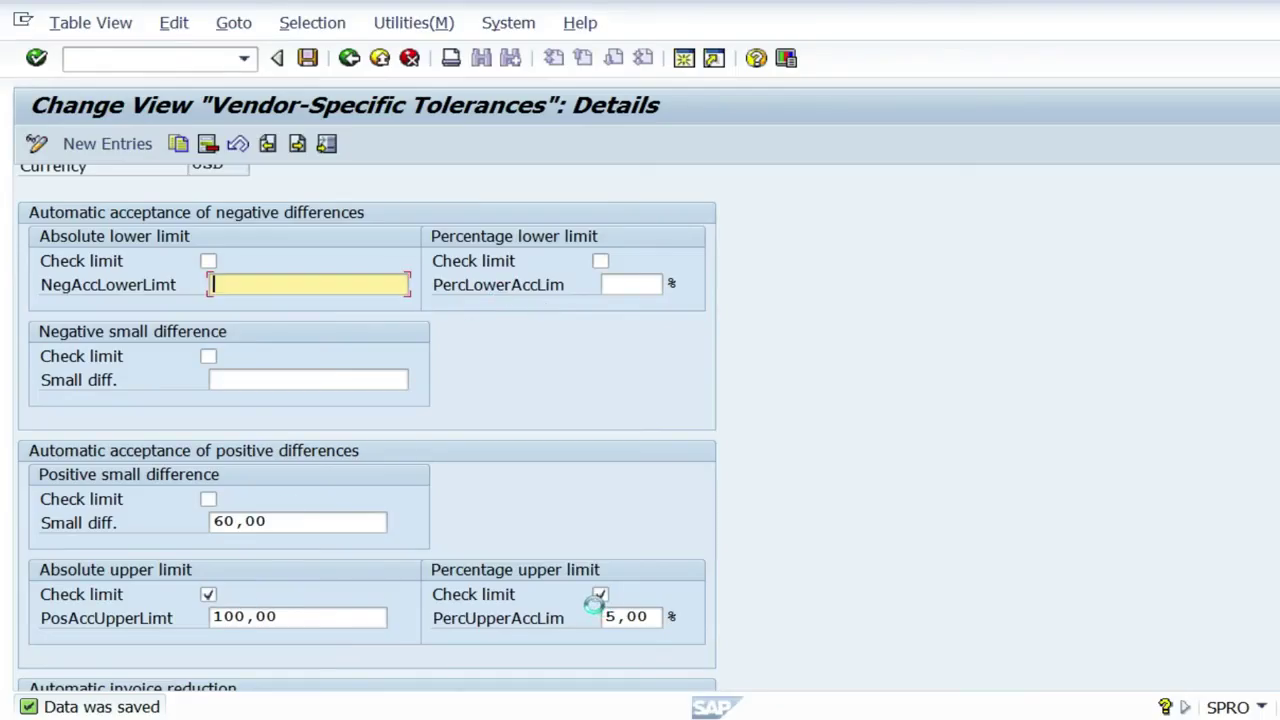
# - Enable the limit check for the 60,00 positive small difference in tolerance group TM1 and save the entry
pyautogui.click(279, 522)
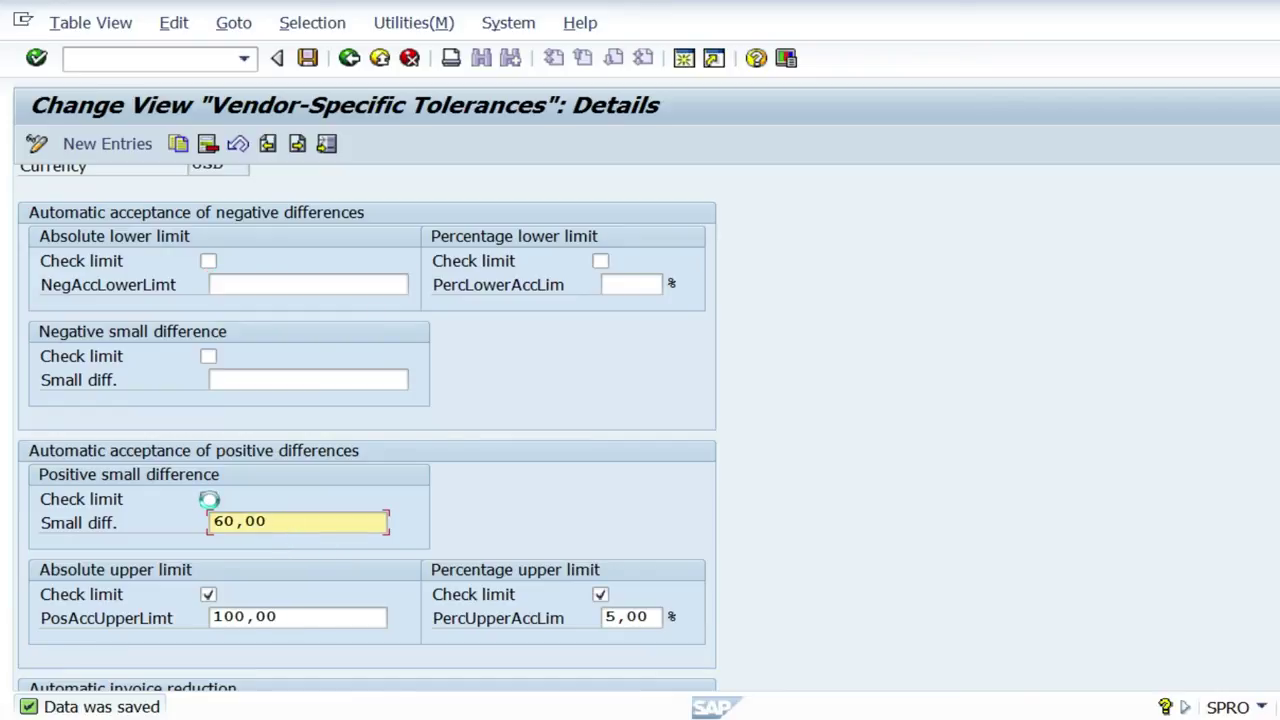
pyautogui.click(208, 499)
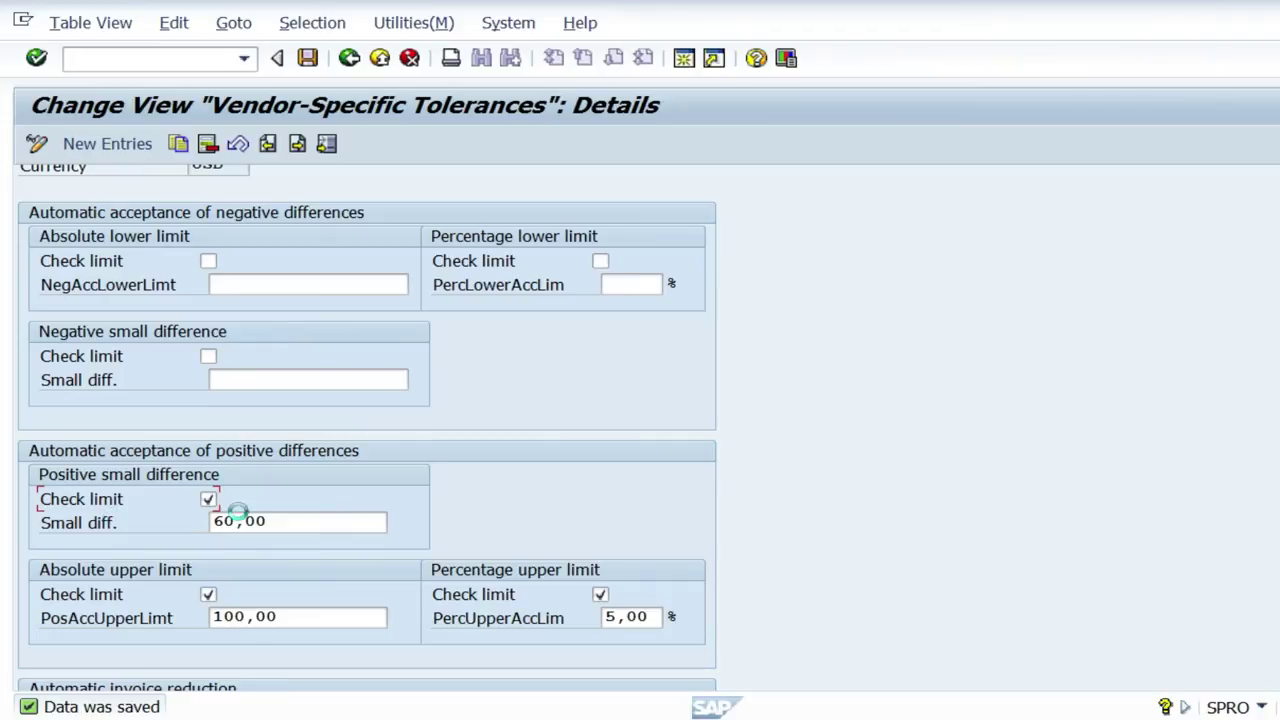
pyautogui.press('Return')
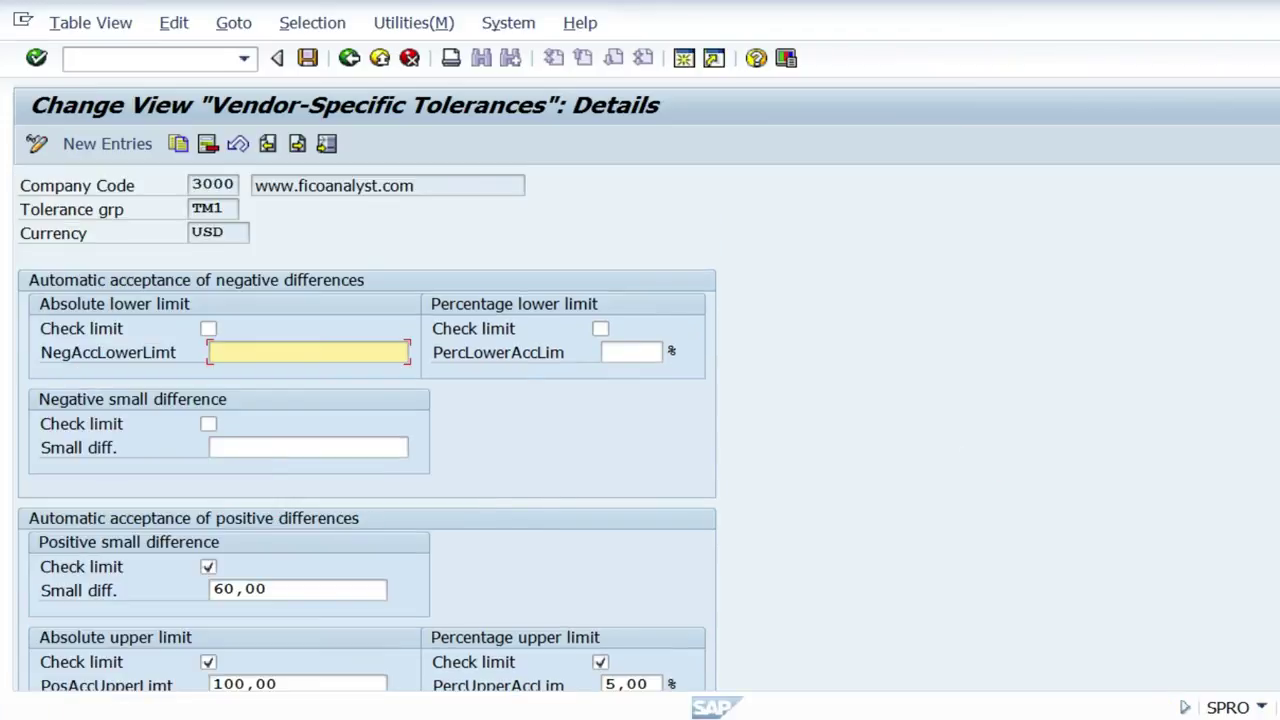
pyautogui.scroll(-3, 915, 360)
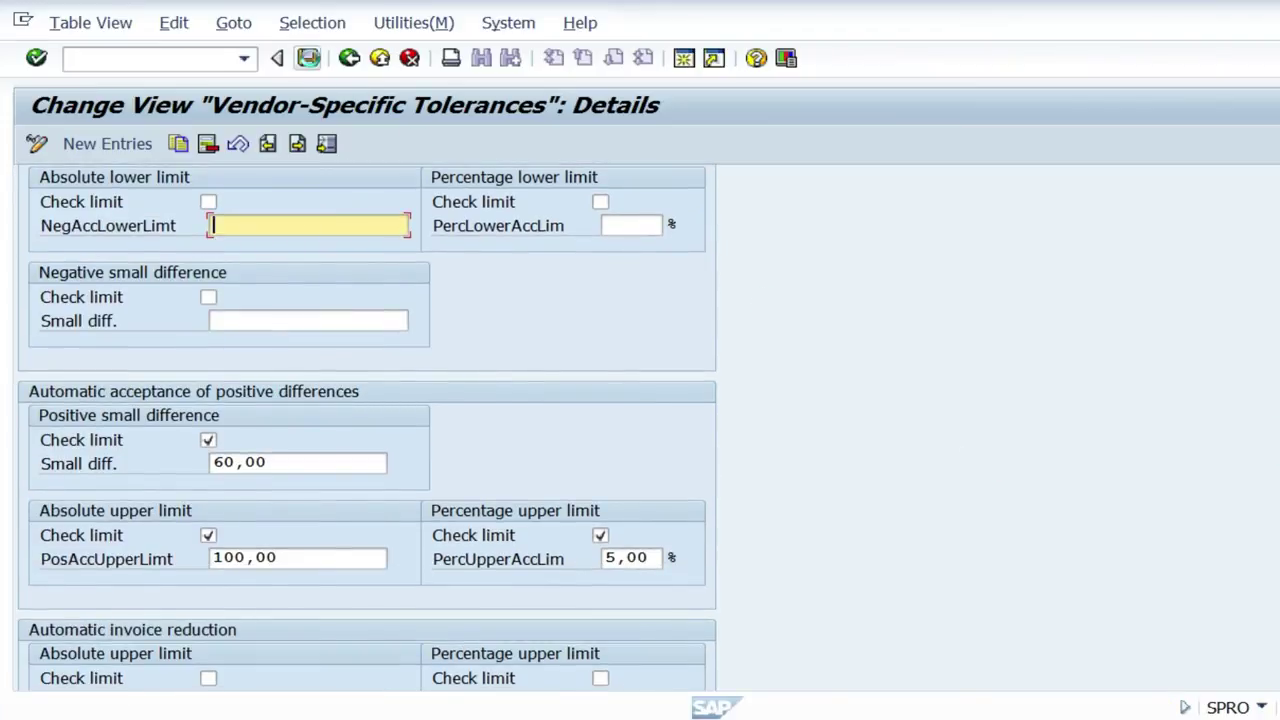
pyautogui.click(308, 57)
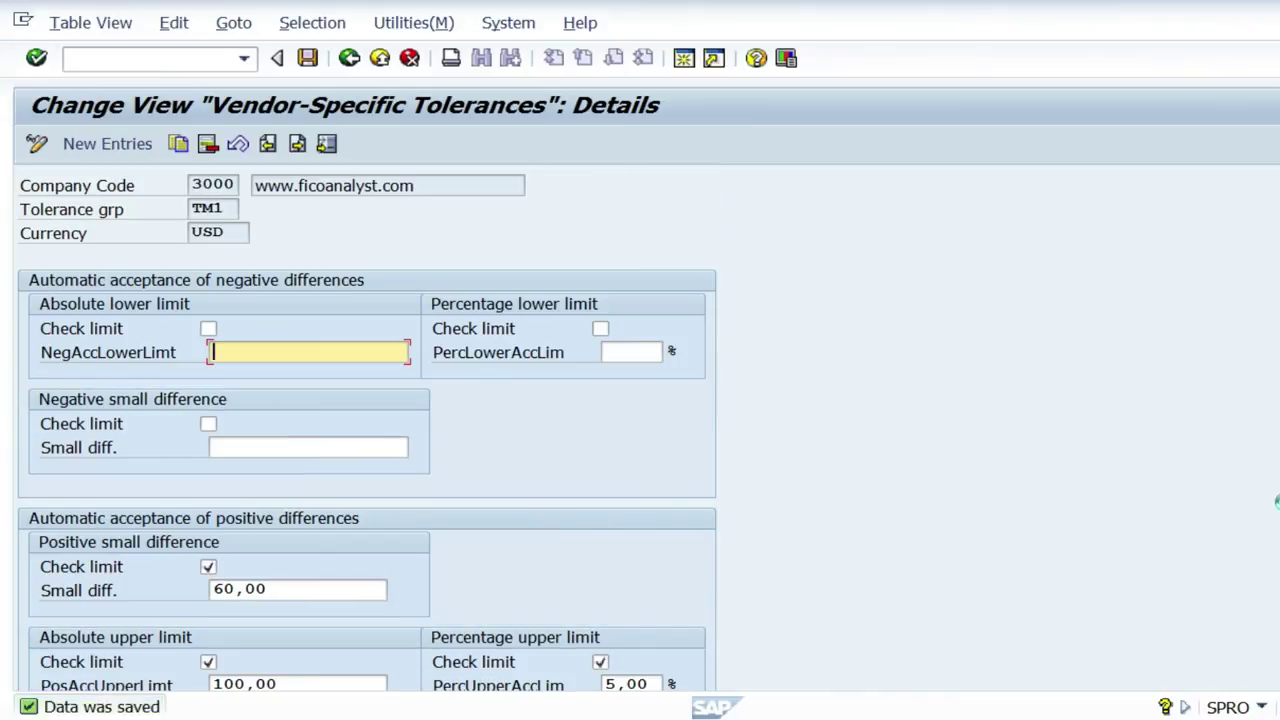
pyautogui.scroll(-4, 649, 546)
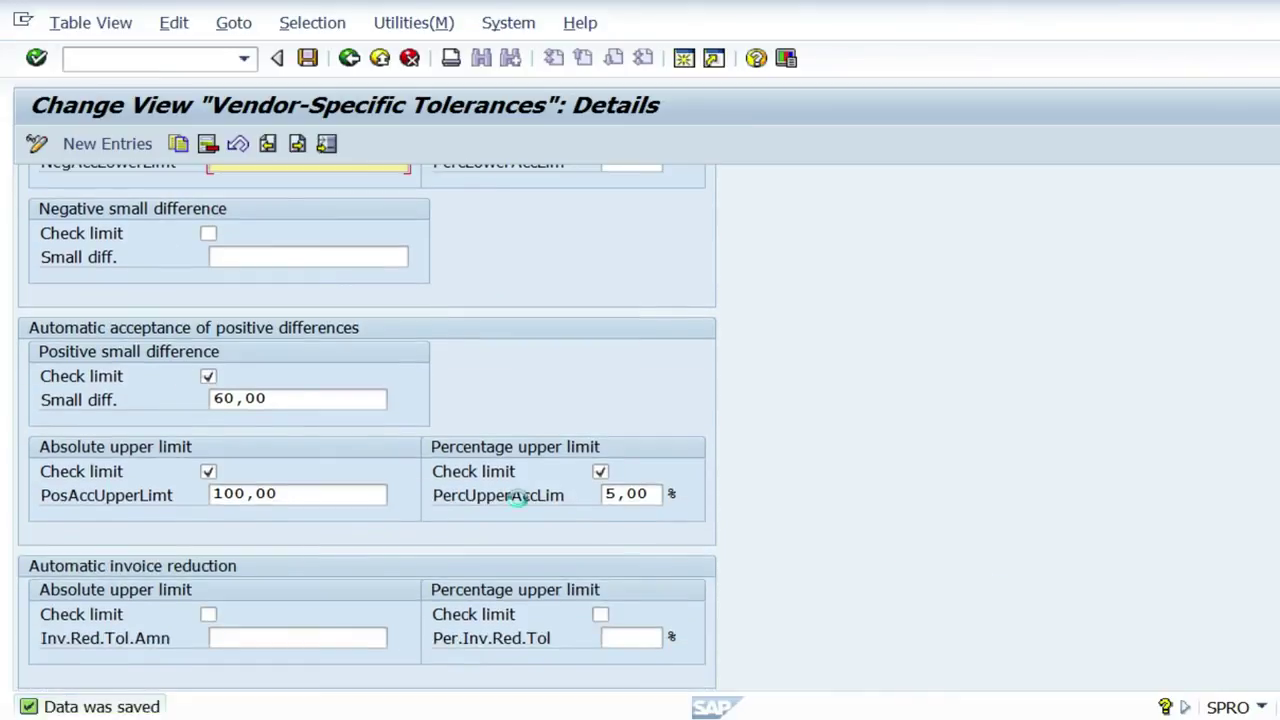
pyautogui.moveTo(286, 399); pyautogui.dragTo(213, 398)
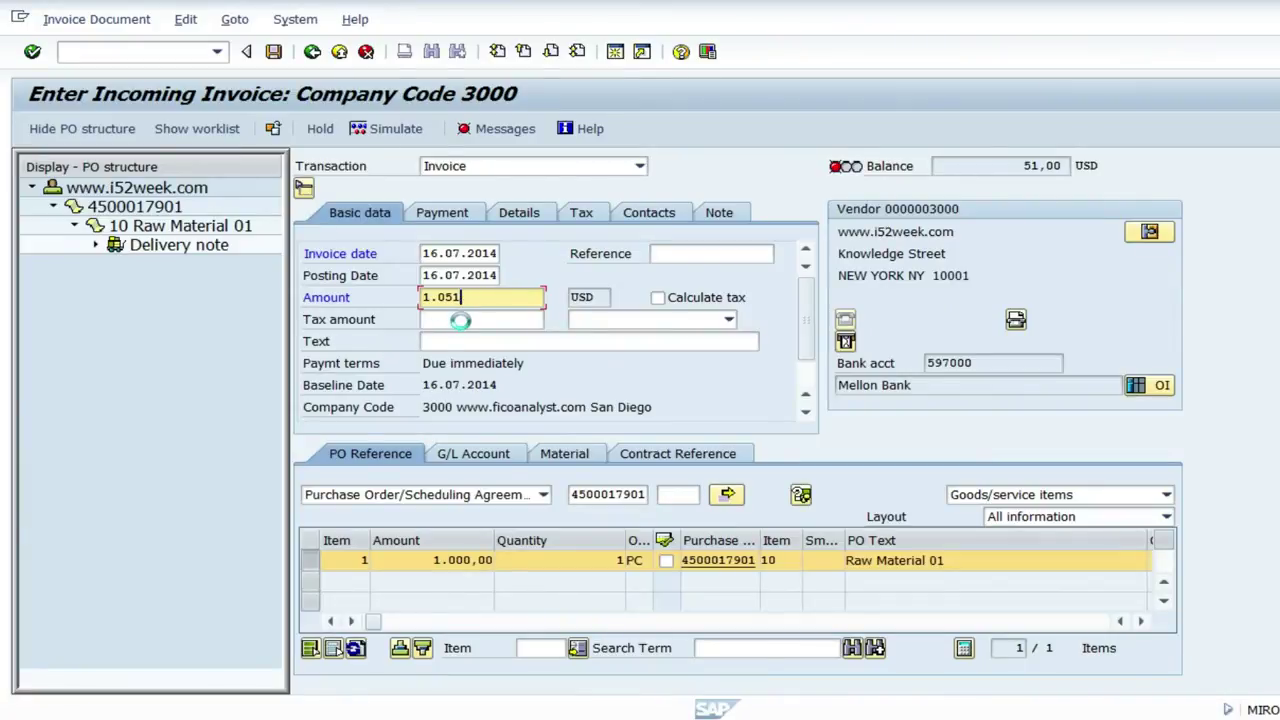
# - Switch to the incoming invoice session and re-enter the invoice amount as 1051 to recheck its status
pyautogui.press('BackSpace')
pyautogui.press('BackSpace')
pyautogui.press('BackSpace')
pyautogui.press('BackSpace')
pyautogui.press('BackSpace')
pyautogui.write('1.05')
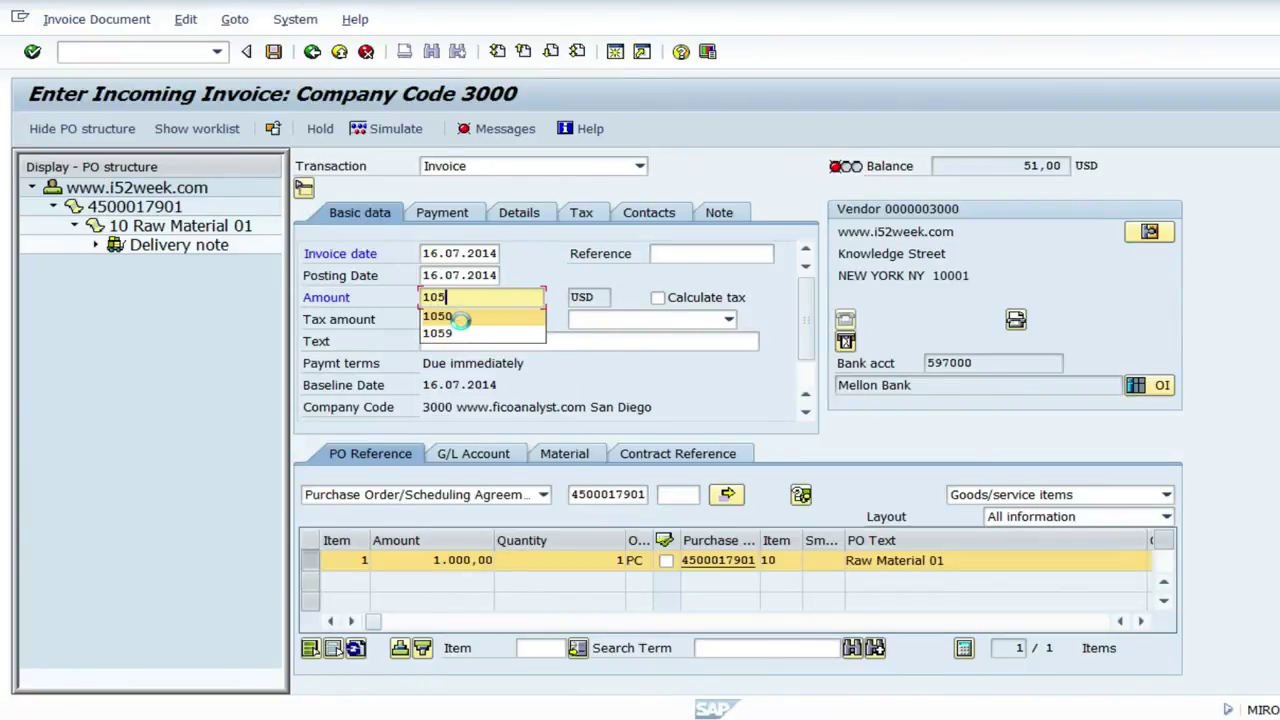
pyautogui.write('1')
pyautogui.press('Return')
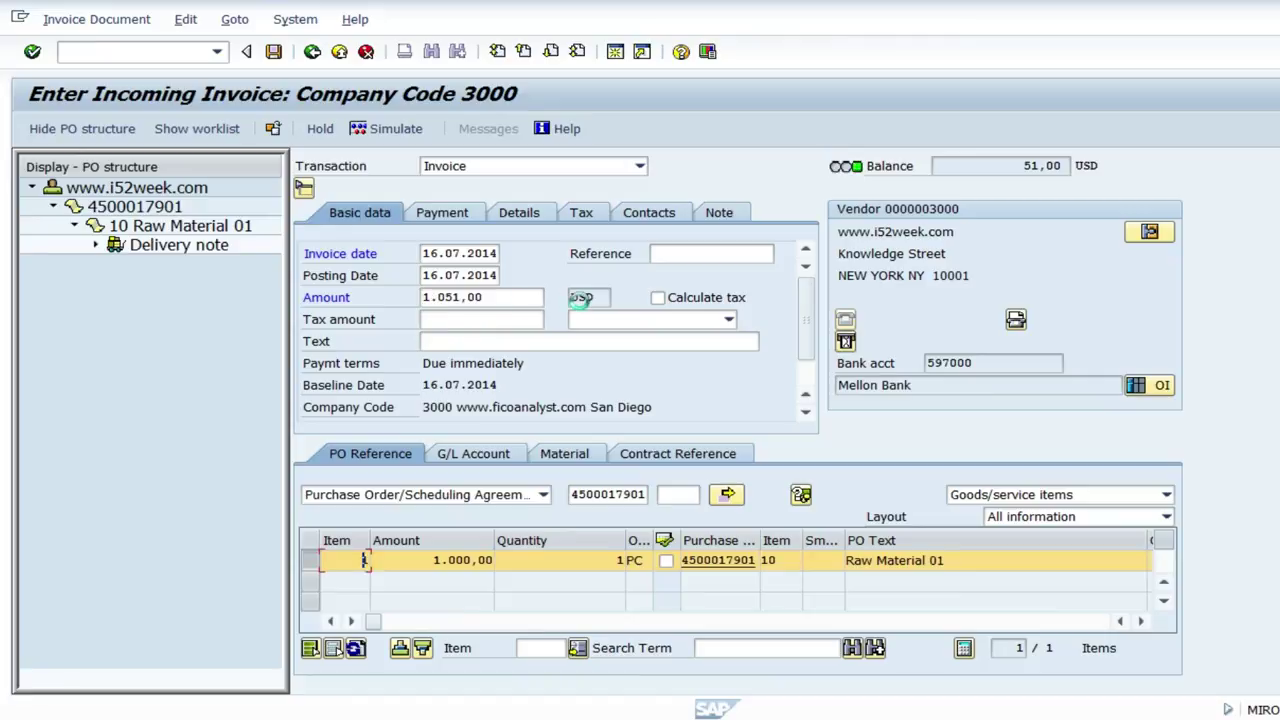
# - Set the invoice amount to 1060 and check the resulting balance
pyautogui.click(517, 298)
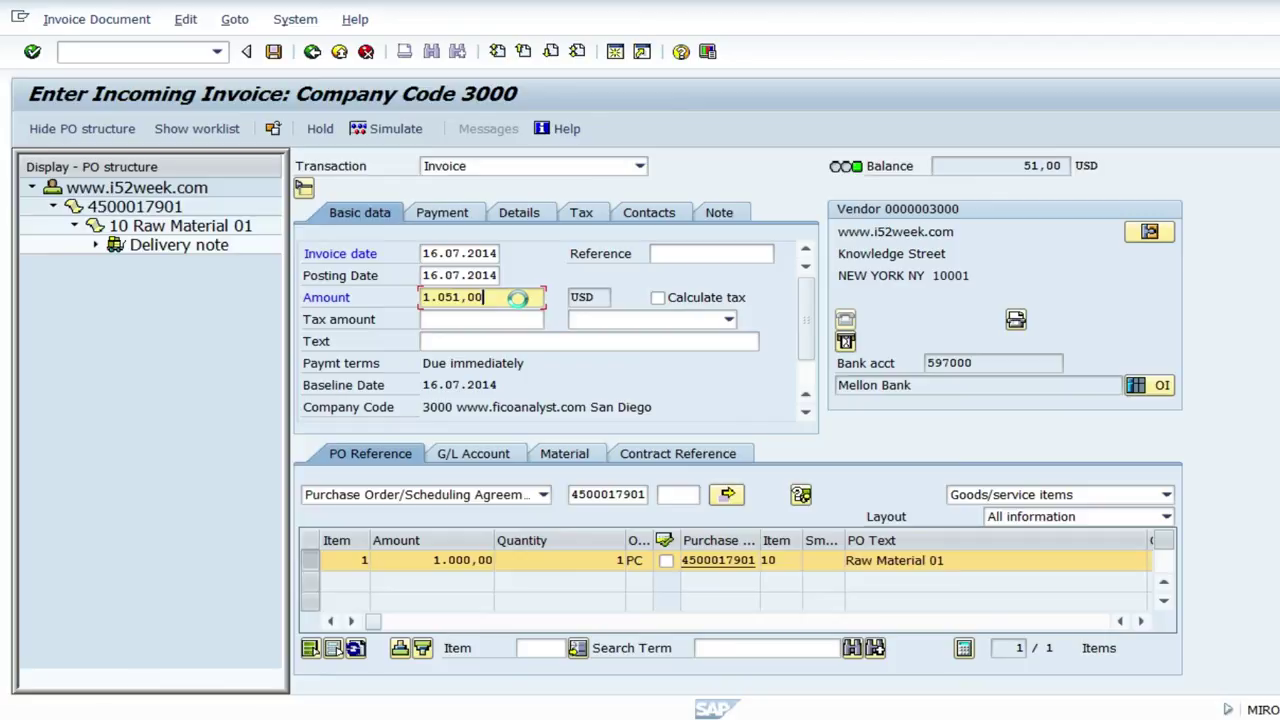
pyautogui.hotkey('alt', 'i')
pyautogui.press('BackSpace')
pyautogui.press('BackSpace')
pyautogui.press('BackSpace')
pyautogui.press('BackSpace')
pyautogui.press('BackSpace')
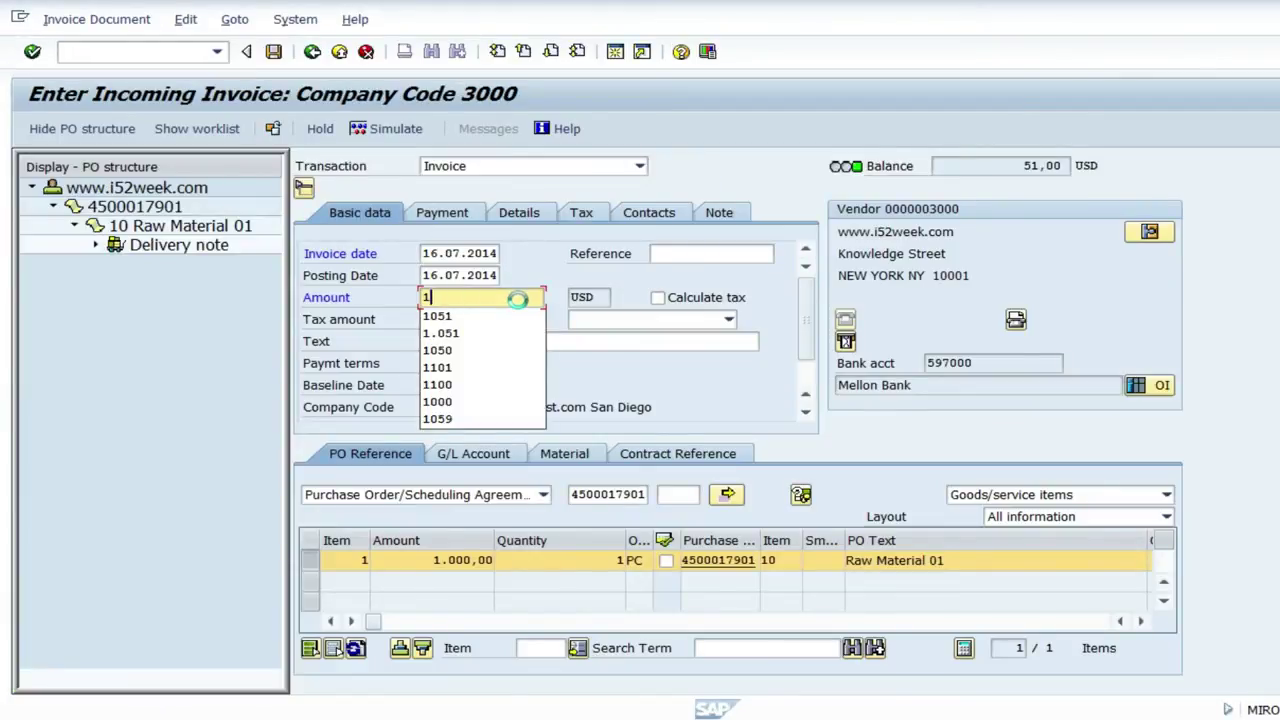
pyautogui.write('1060')
pyautogui.press('Return')
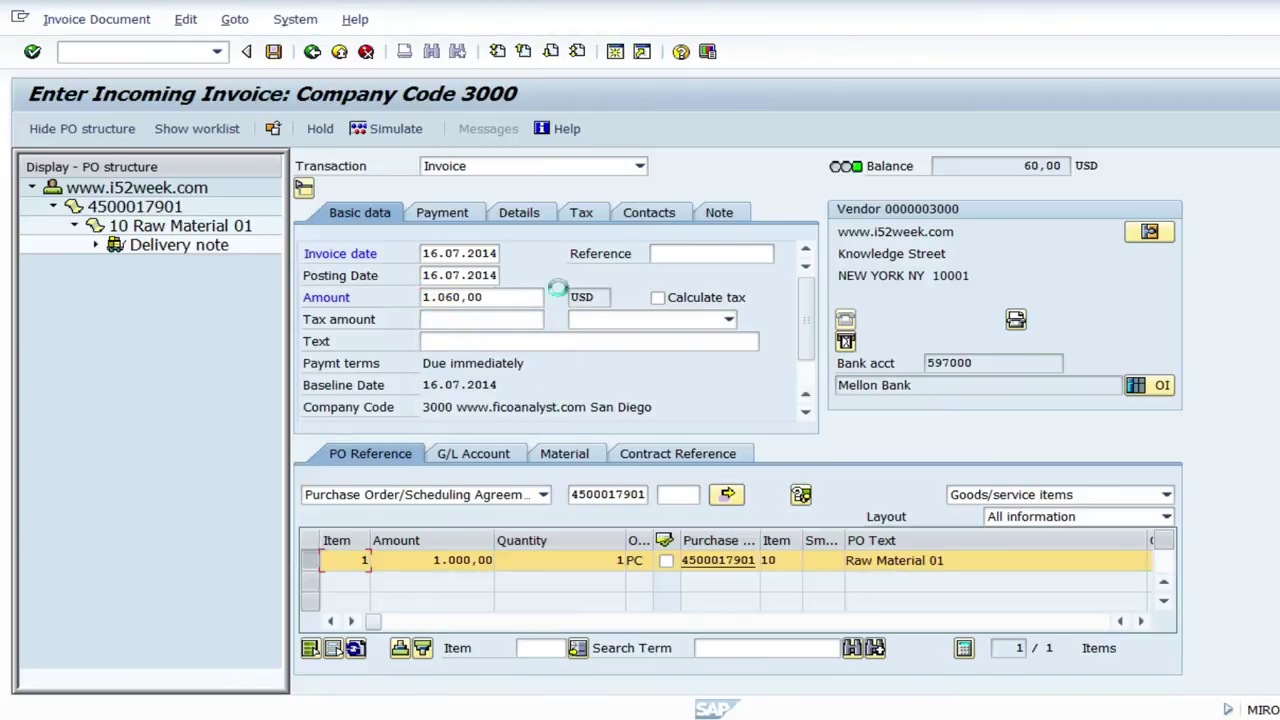
pyautogui.moveTo(1012, 166); pyautogui.dragTo(1064, 166)
# - Try an invoice amount of 1061, check the verification log, and close it
pyautogui.click(518, 296)
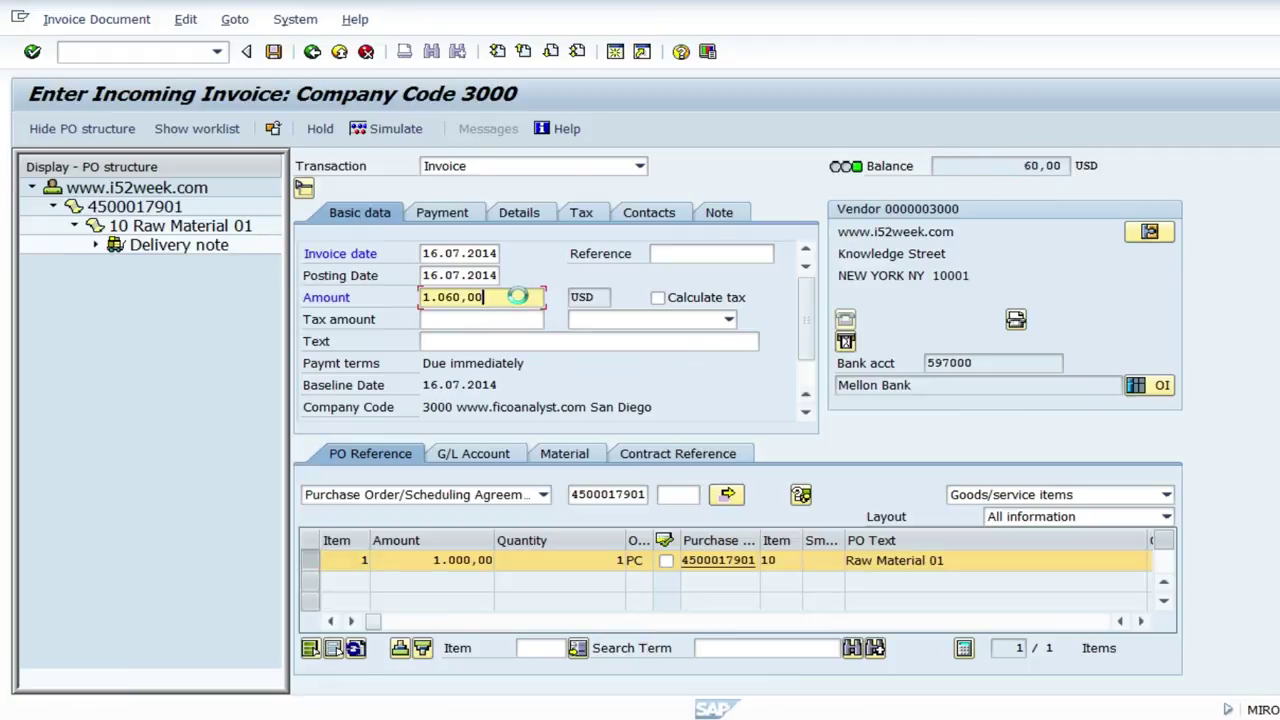
pyautogui.press('BackSpace')
pyautogui.press('BackSpace')
pyautogui.press('BackSpace')
pyautogui.press('BackSpace')
pyautogui.press('BackSpace')
pyautogui.write('1.0')
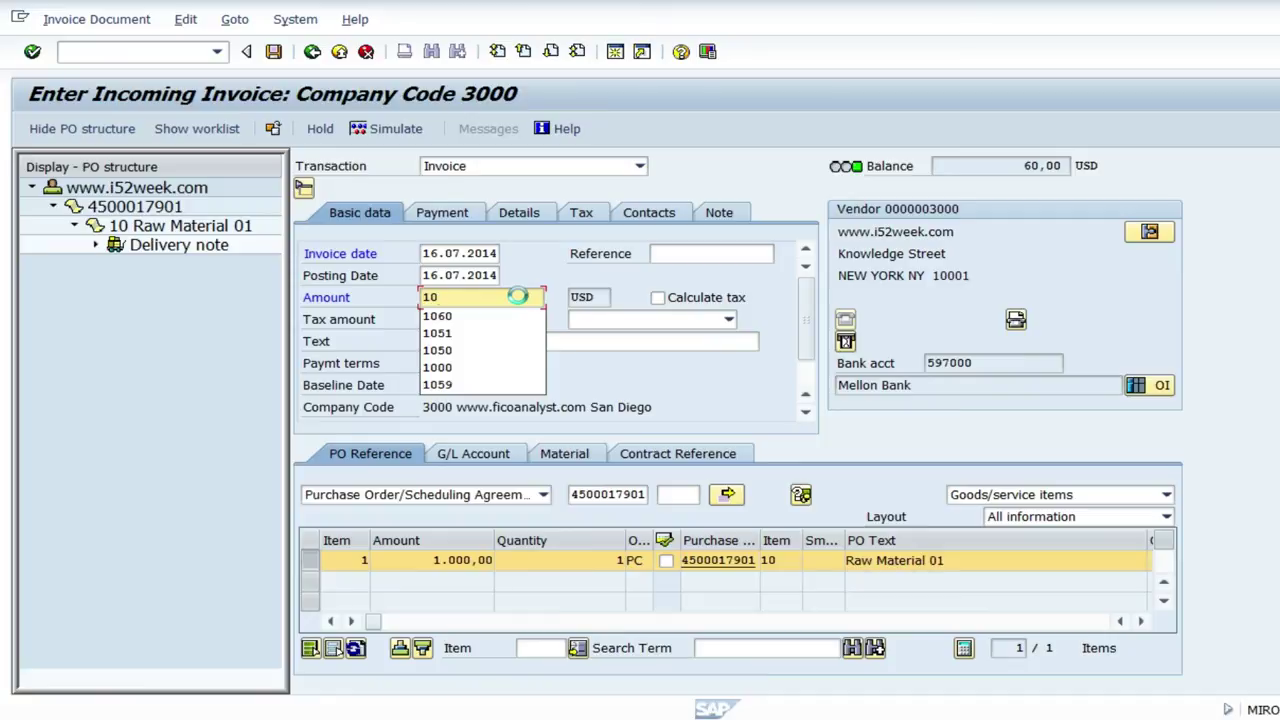
pyautogui.write('61')
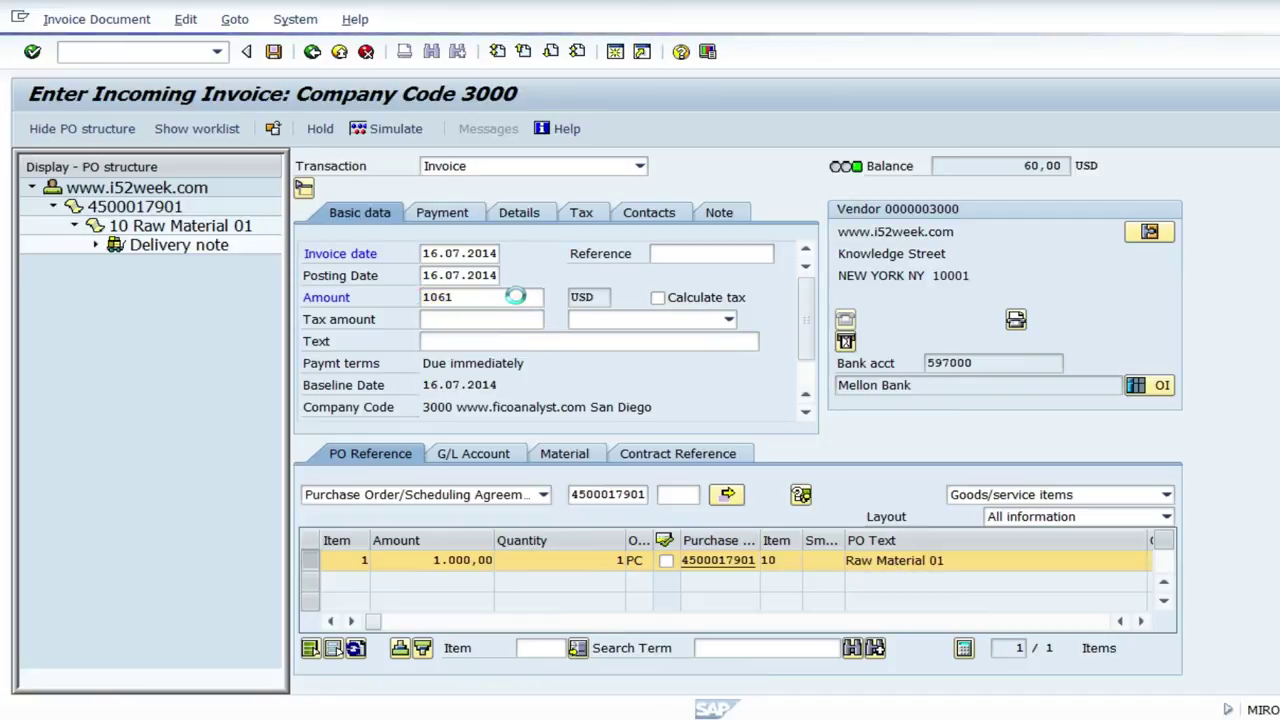
pyautogui.press('Return')
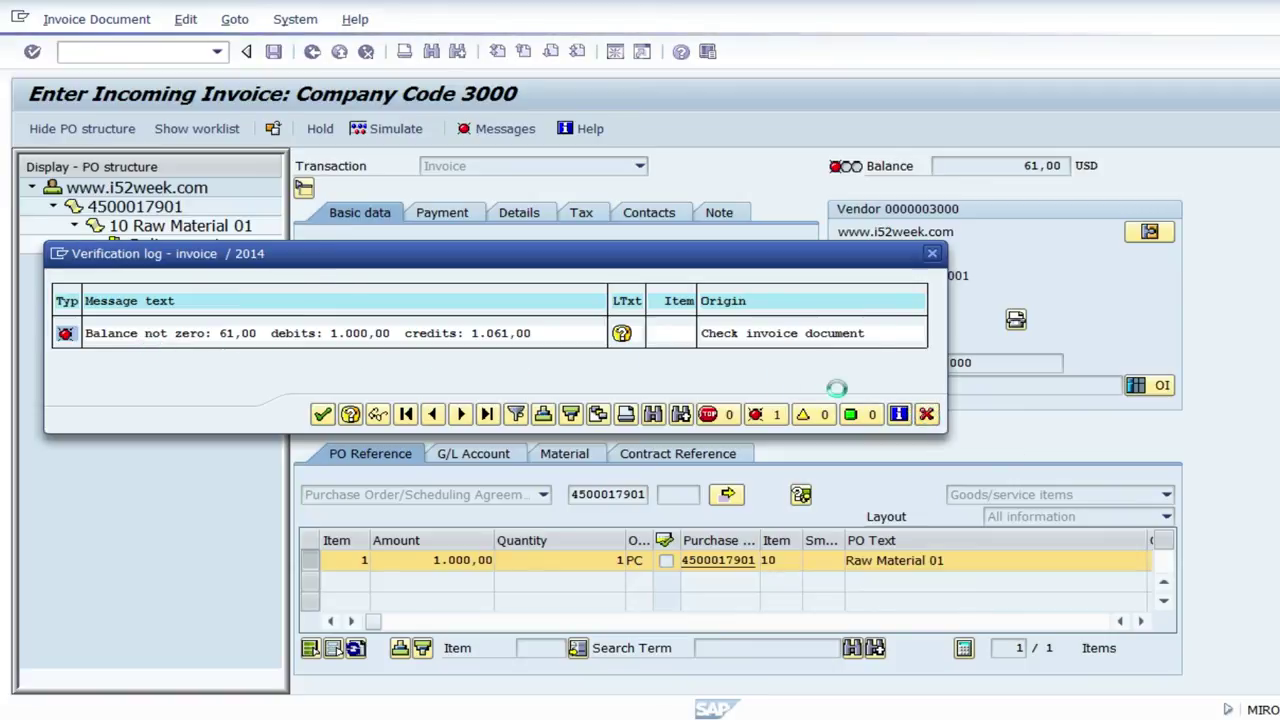
pyautogui.press('Return')
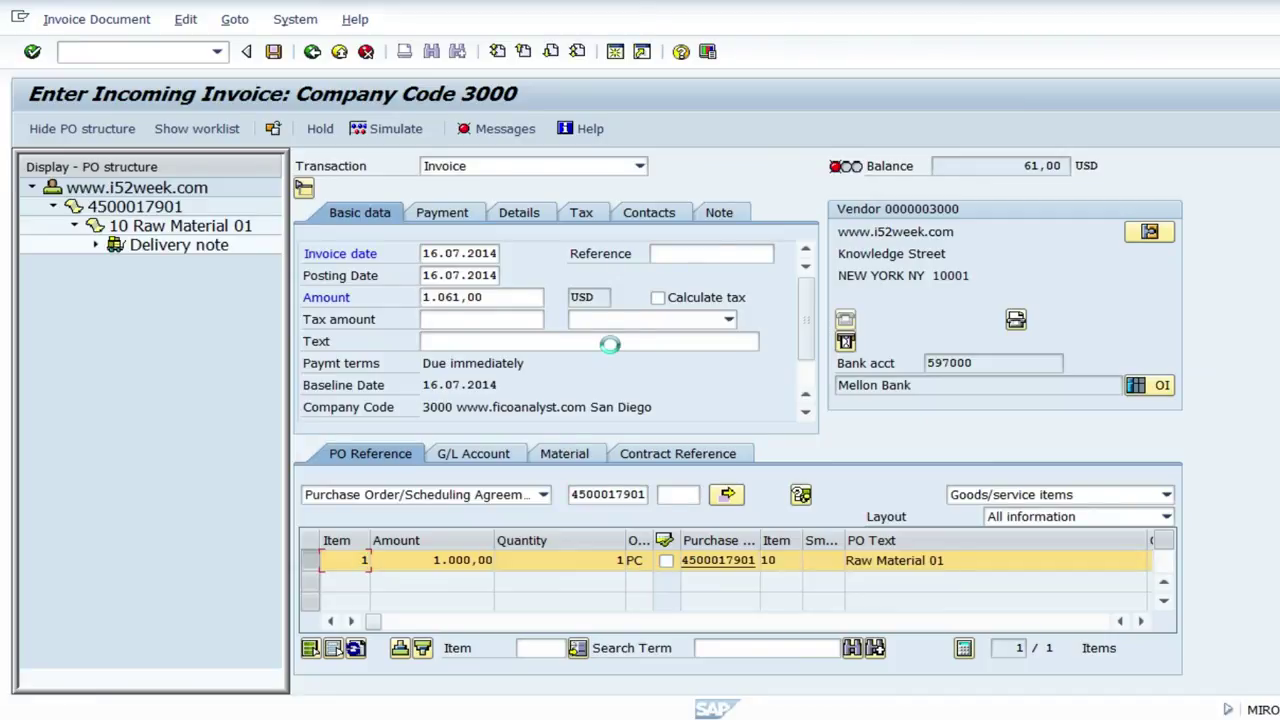
# - Return the invoice amount to 1060 and refresh the balance
pyautogui.click(515, 300)
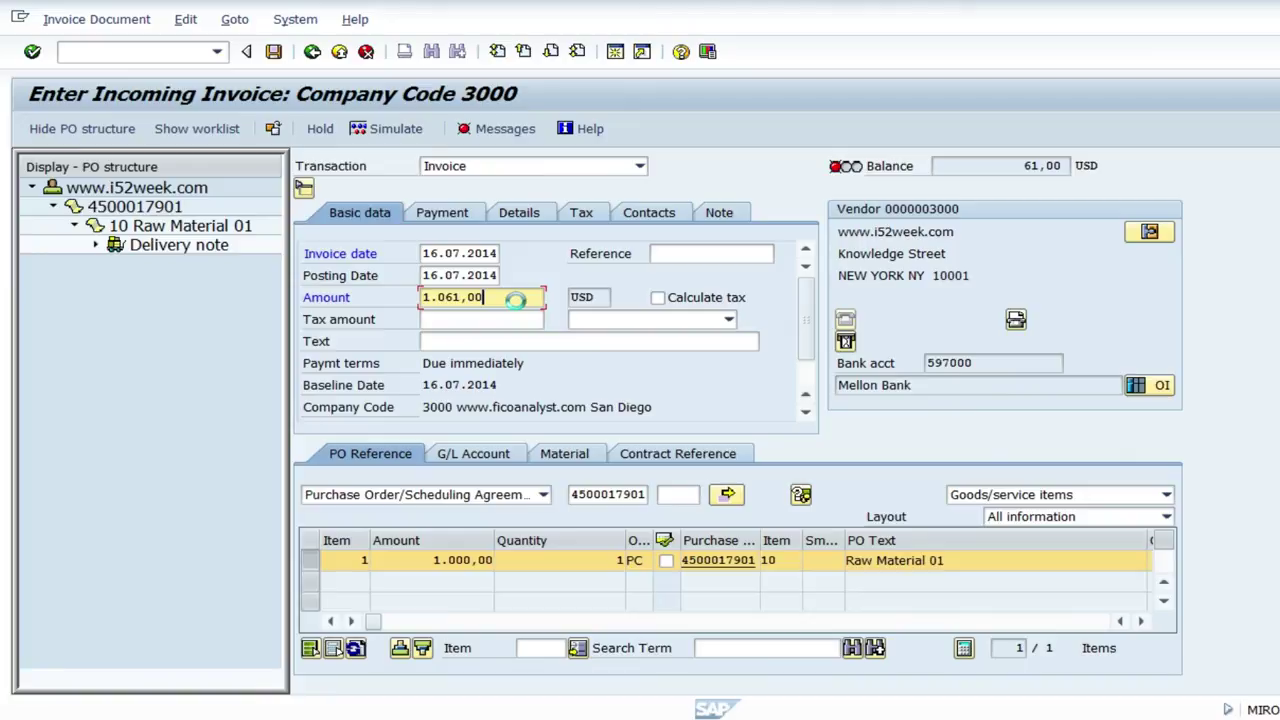
pyautogui.write('0')
pyautogui.press('Return')
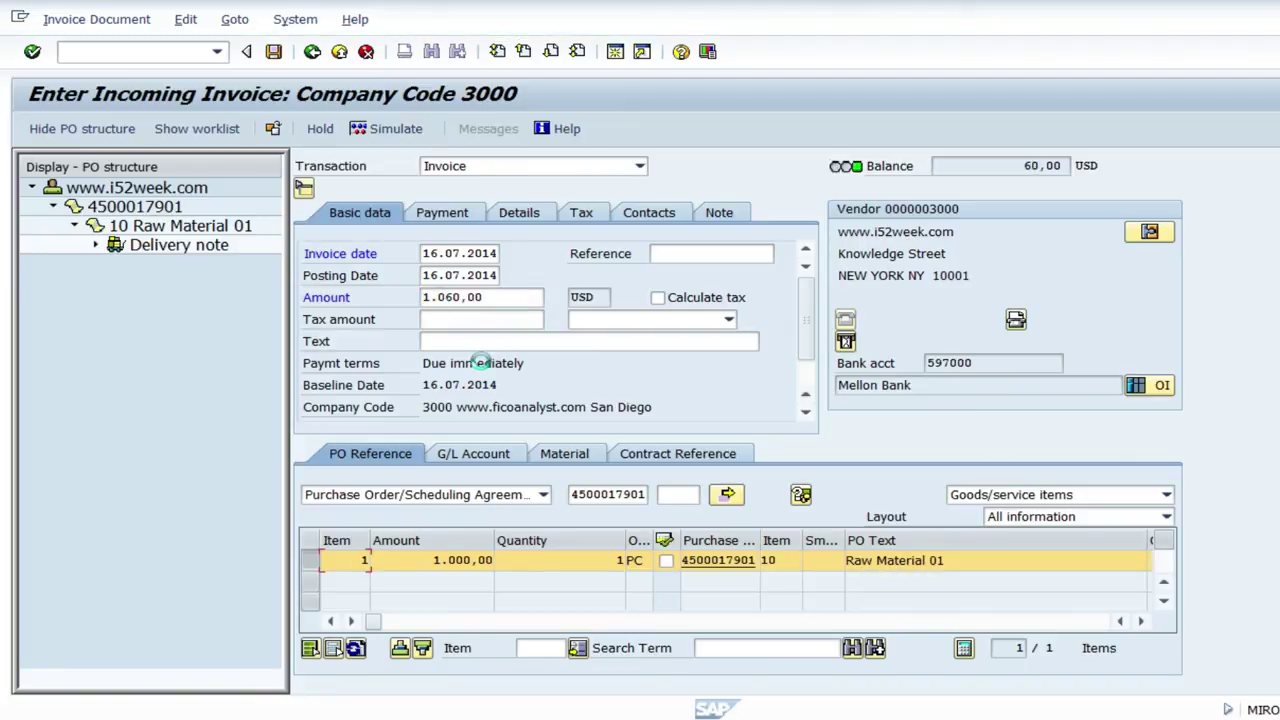
# - Simulate the invoice document to review its account postings, and post the invoice
pyautogui.click(386, 126)
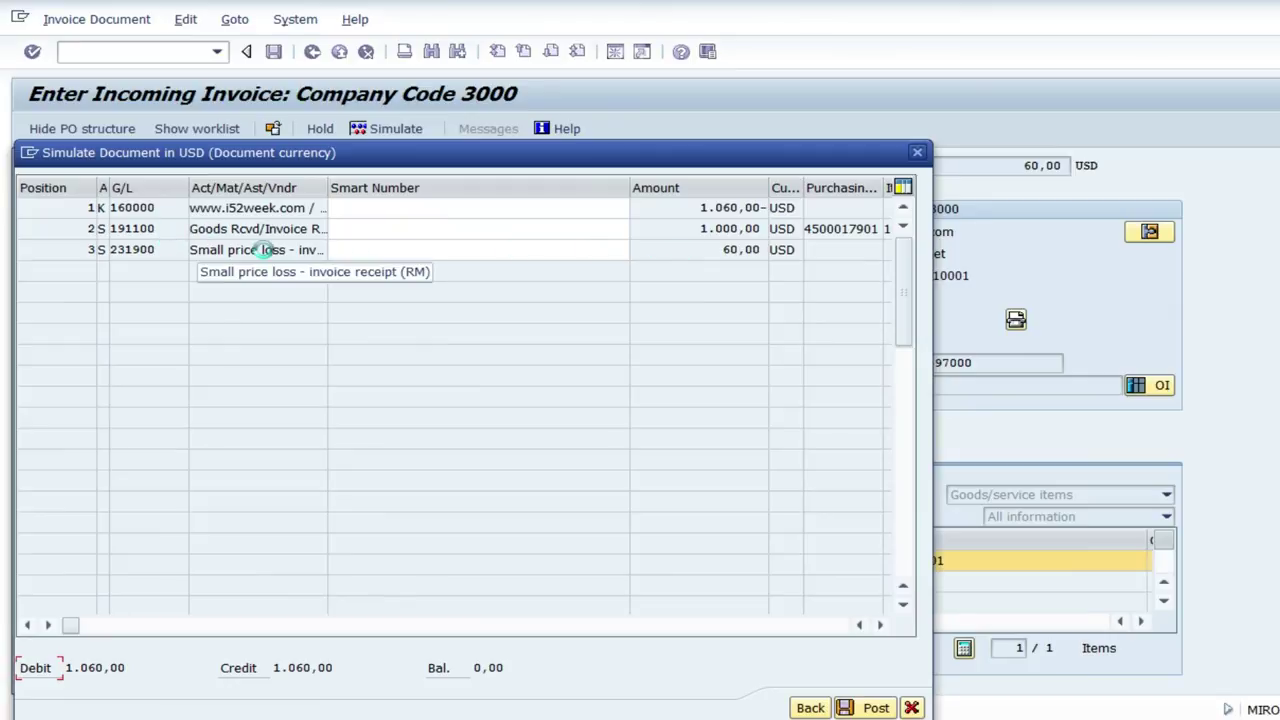
pyautogui.moveTo(332, 152); pyautogui.dragTo(457, 97)
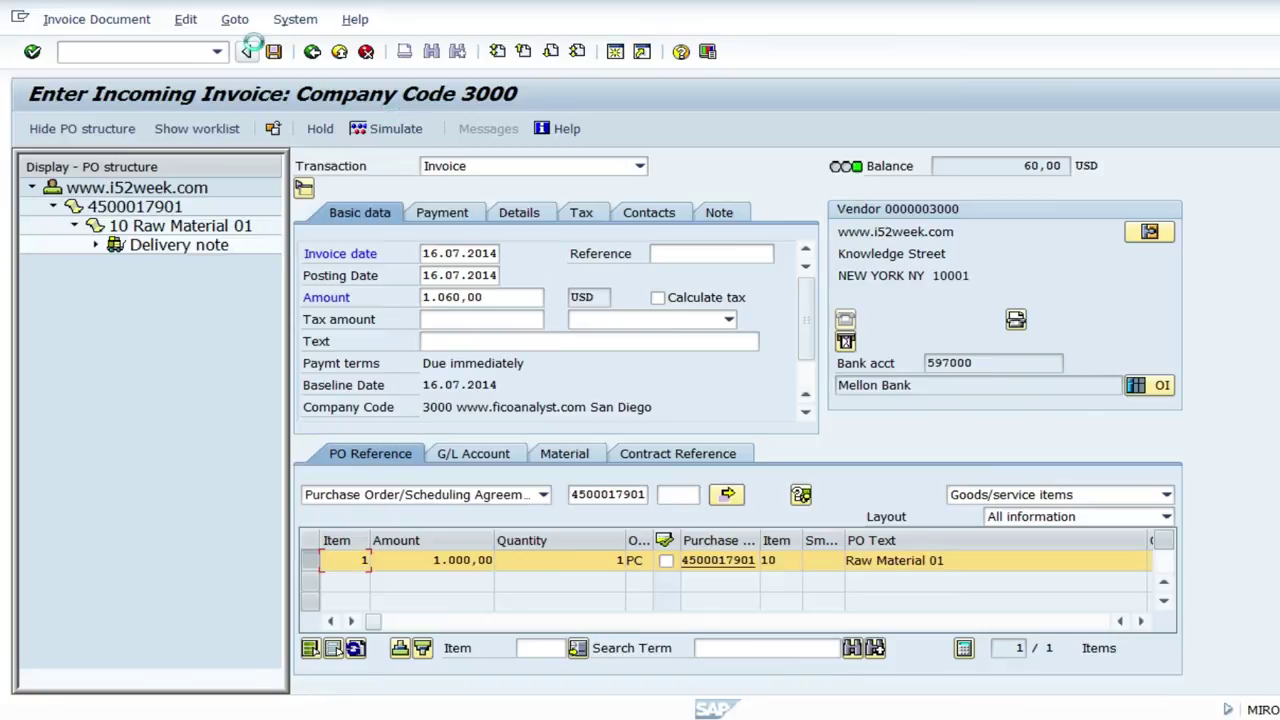
pyautogui.click(274, 51)
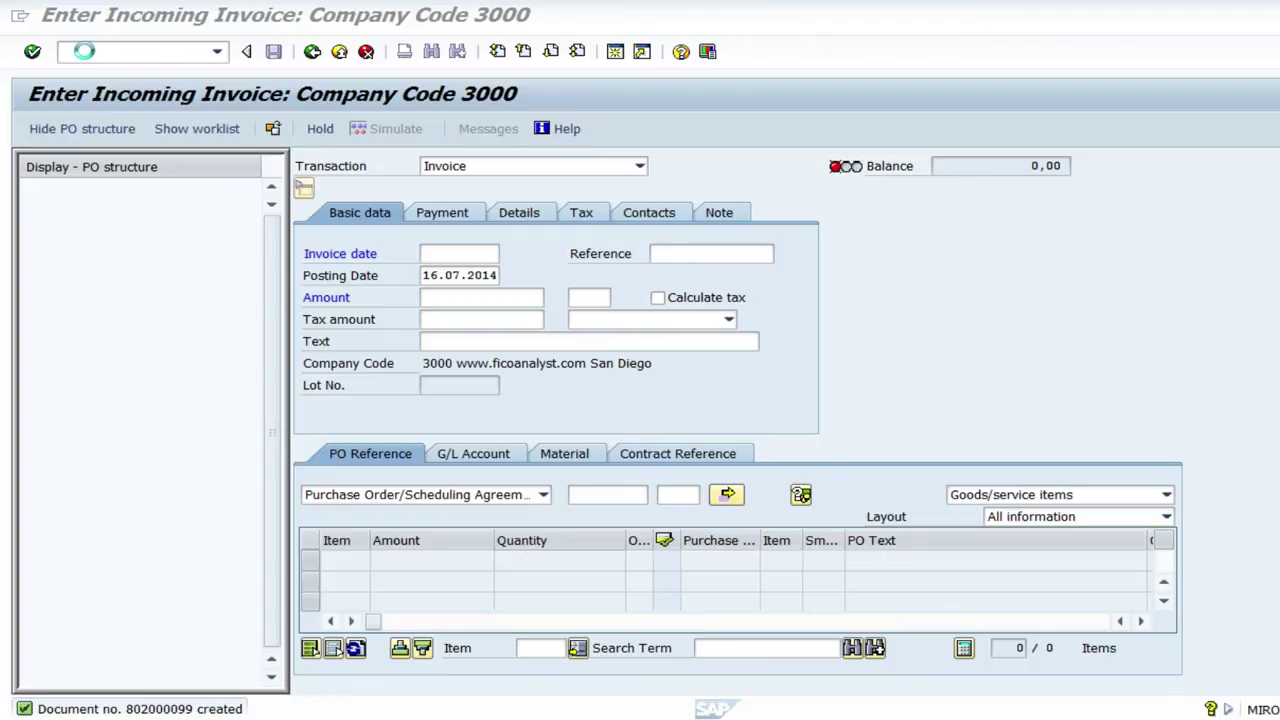
# - Display the posted invoice, open its accounting document, and examine the small price loss, goods received/invoice received, and vendor line items
pyautogui.click(80, 20)
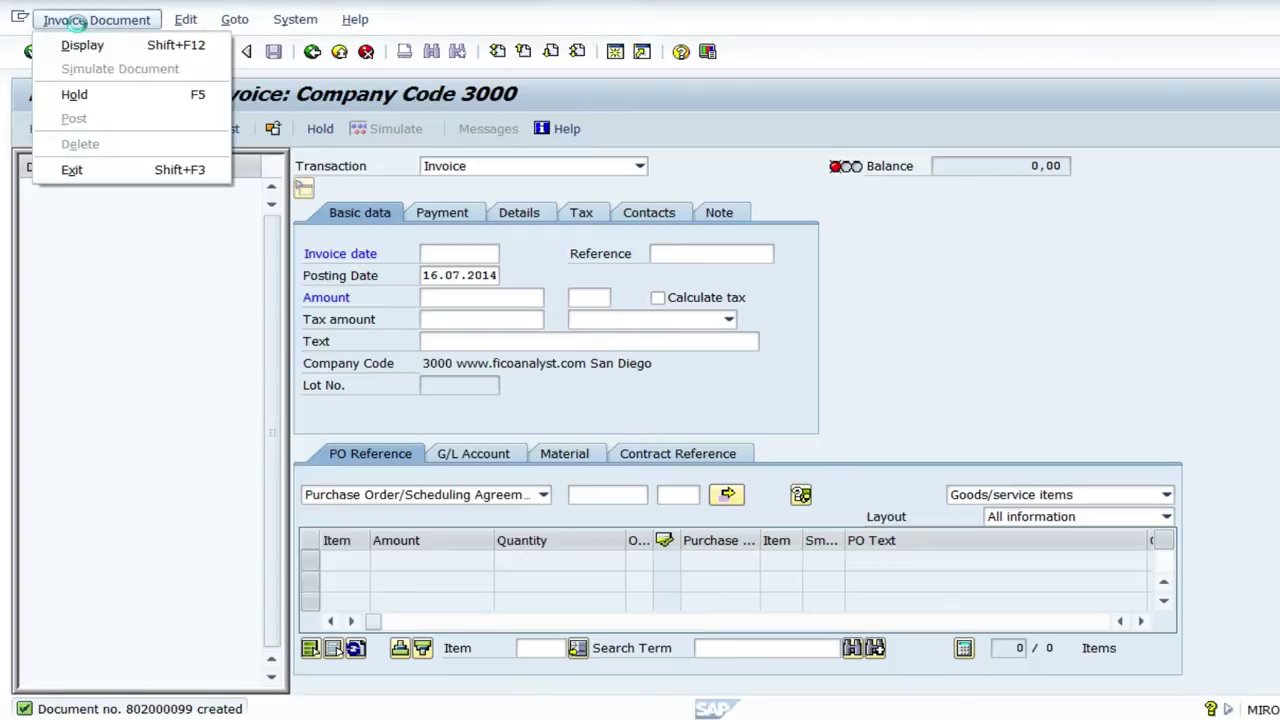
pyautogui.click(82, 46)
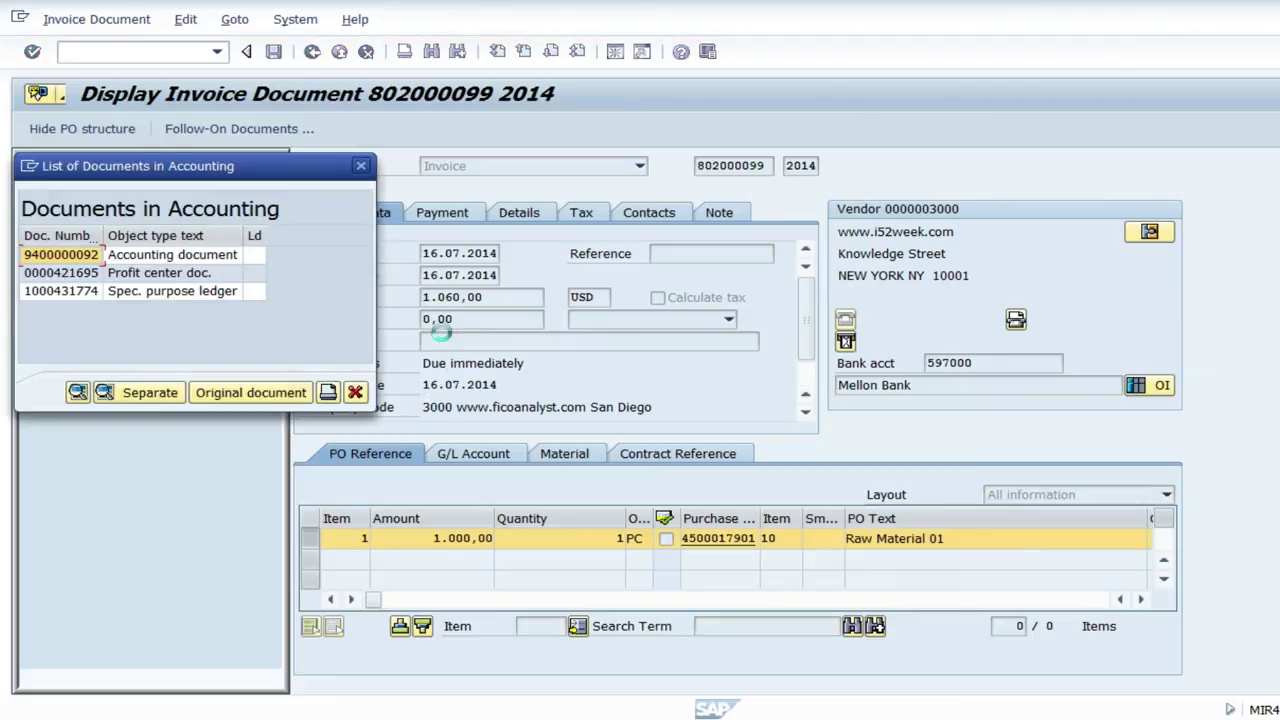
pyautogui.click(190, 256)
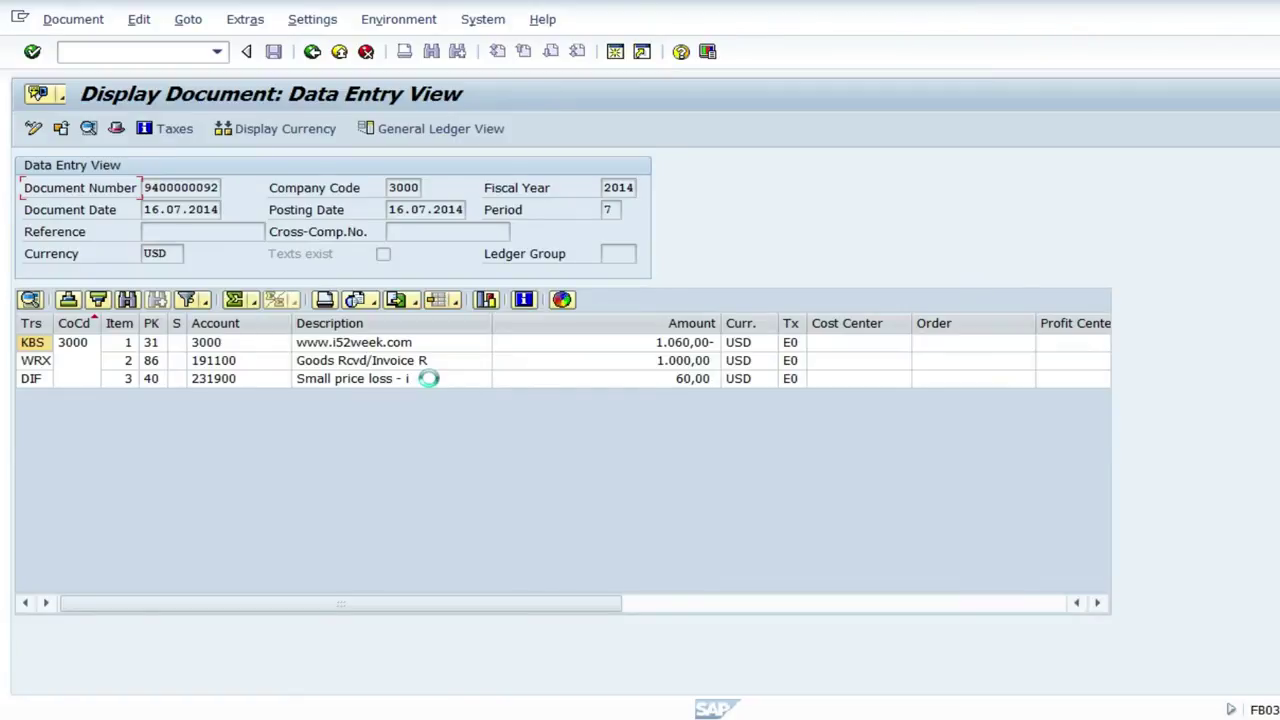
pyautogui.click(228, 379)
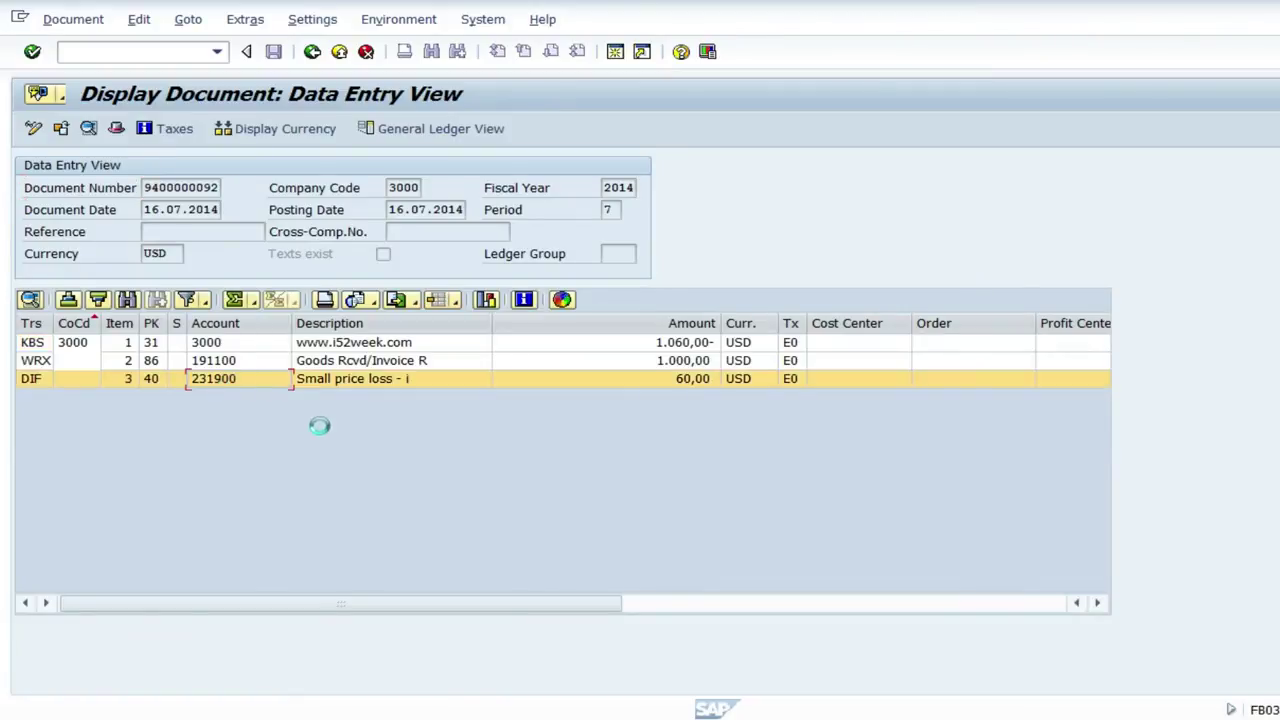
pyautogui.click(298, 361)
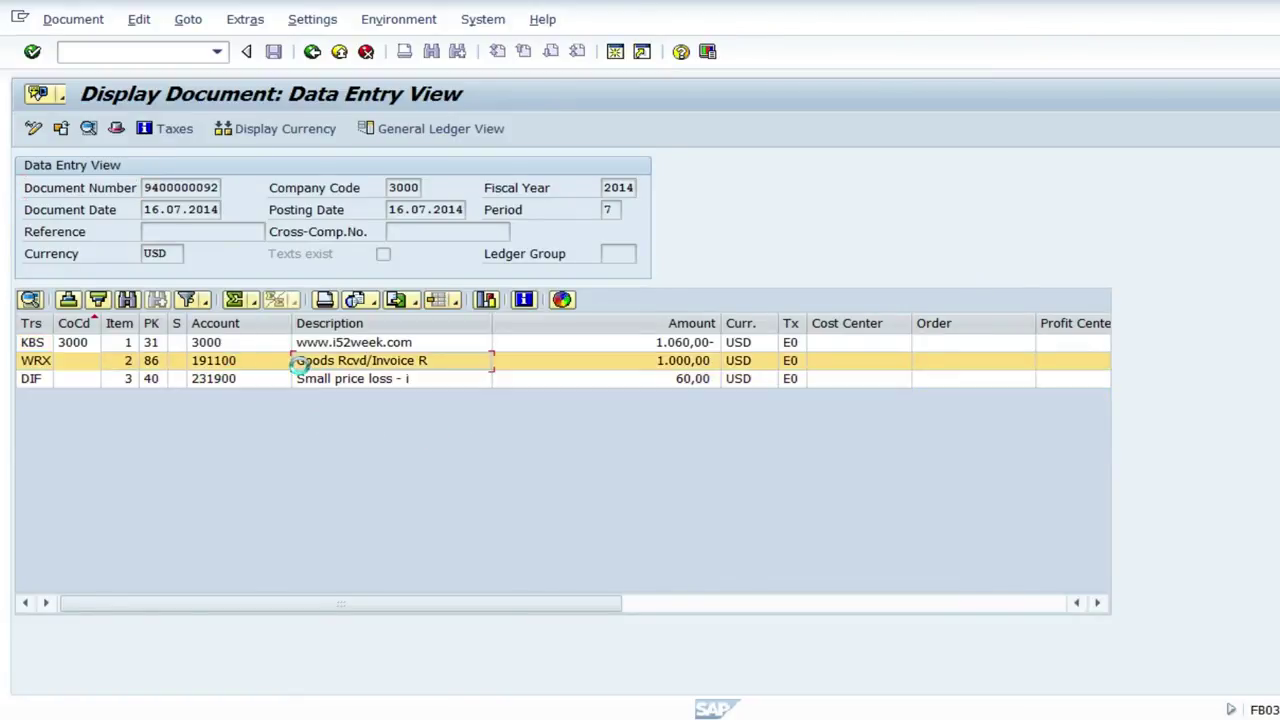
pyautogui.click(303, 343)
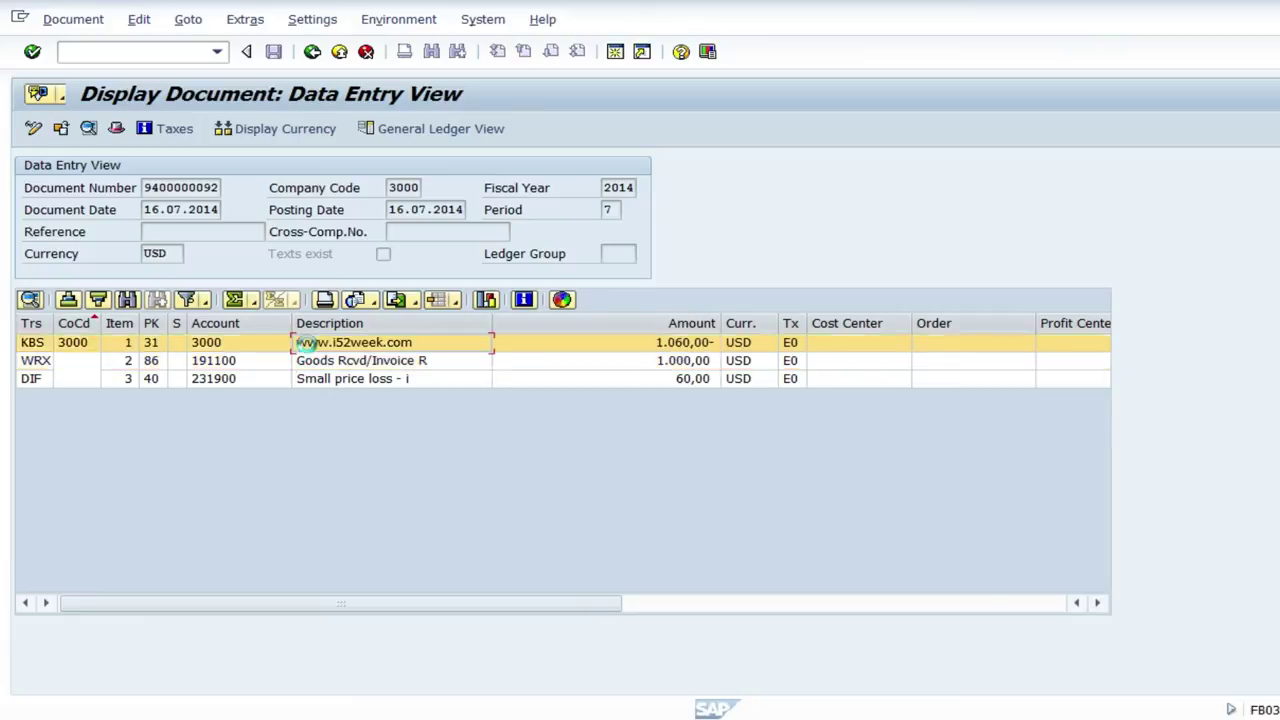
pyautogui.click(624, 343)
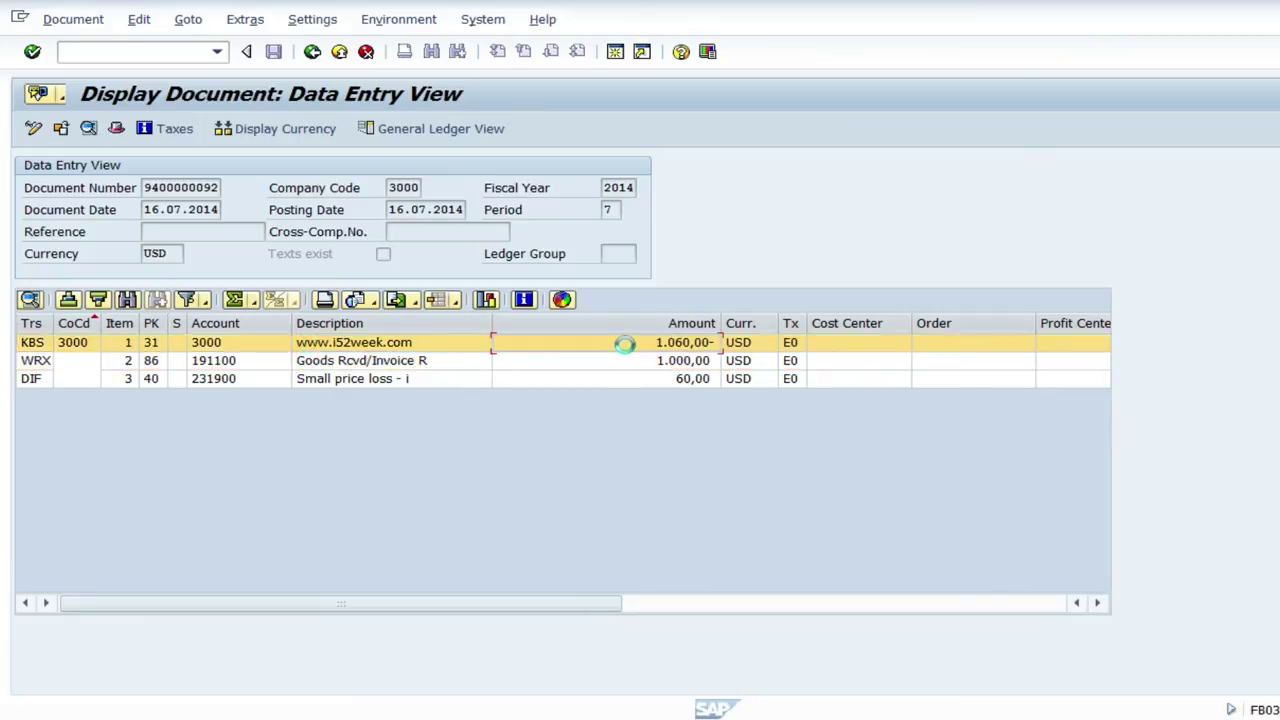
pyautogui.click(632, 360)
pyautogui.click(636, 343)
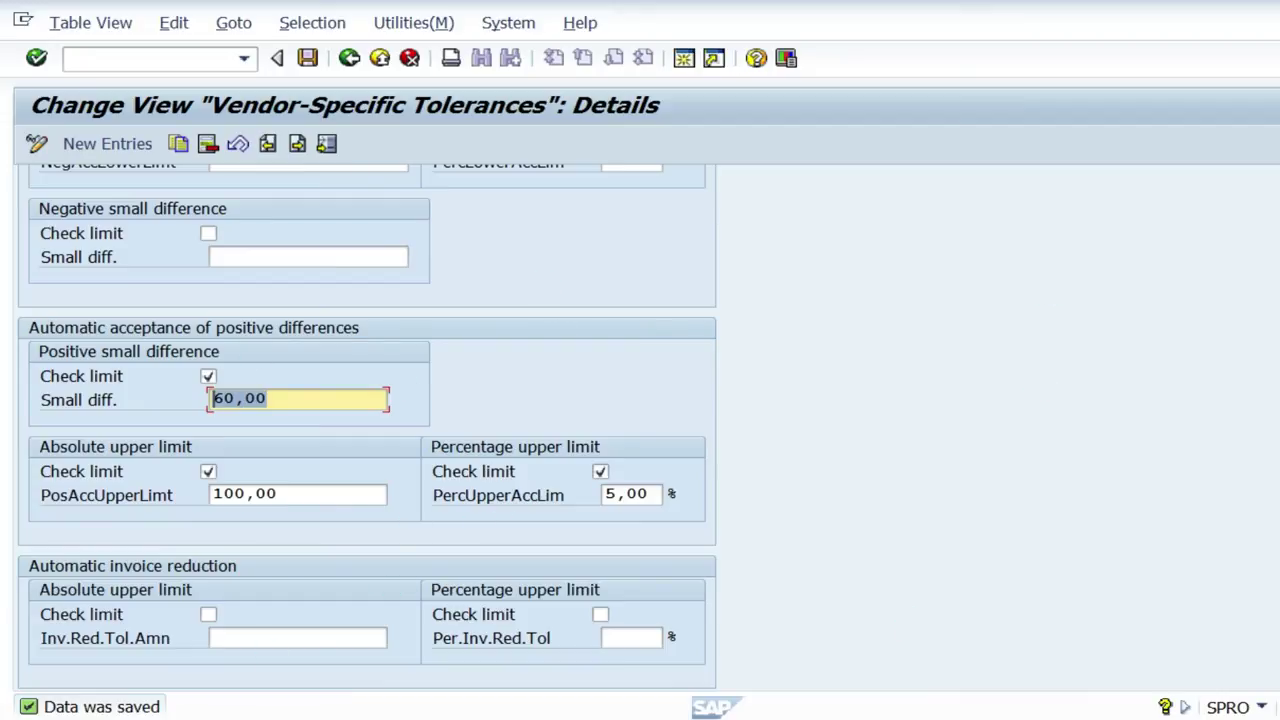
# - Switch to the vendor-specific tolerances session and review the percentage lower limit and small difference fields for negative differences
pyautogui.scroll(4, 366, 400)
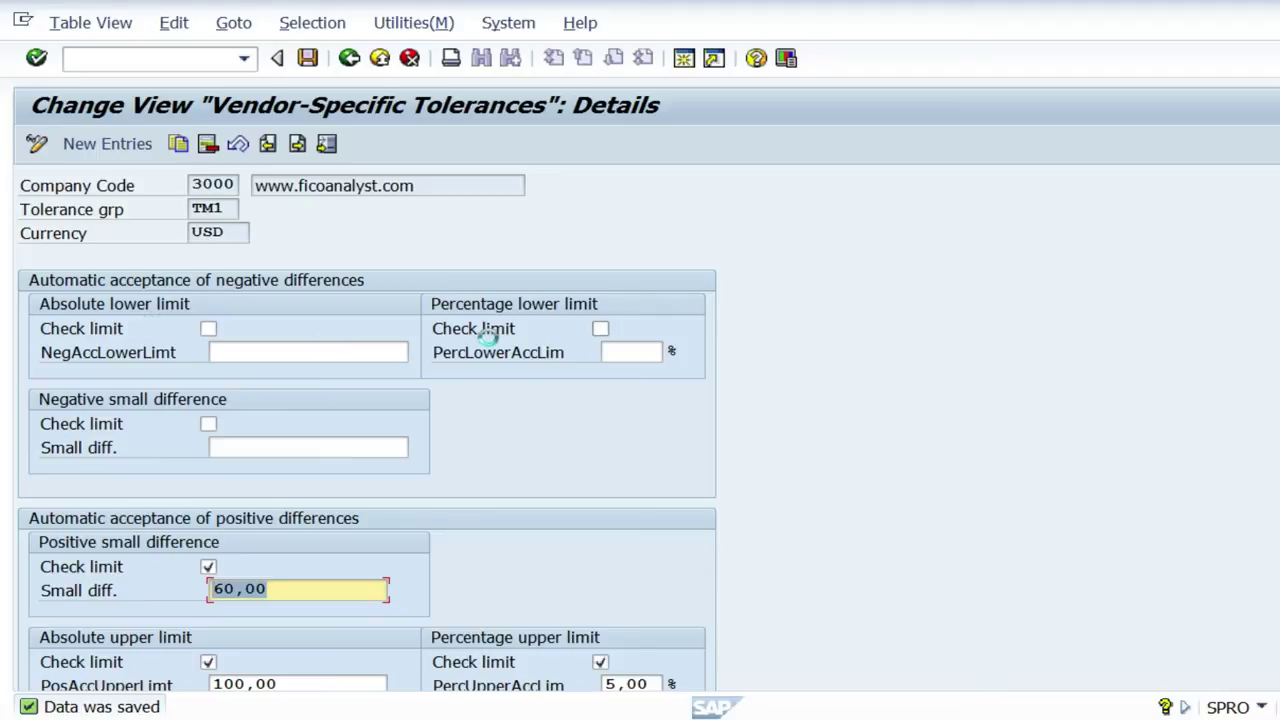
pyautogui.click(614, 351)
pyautogui.click(278, 446)
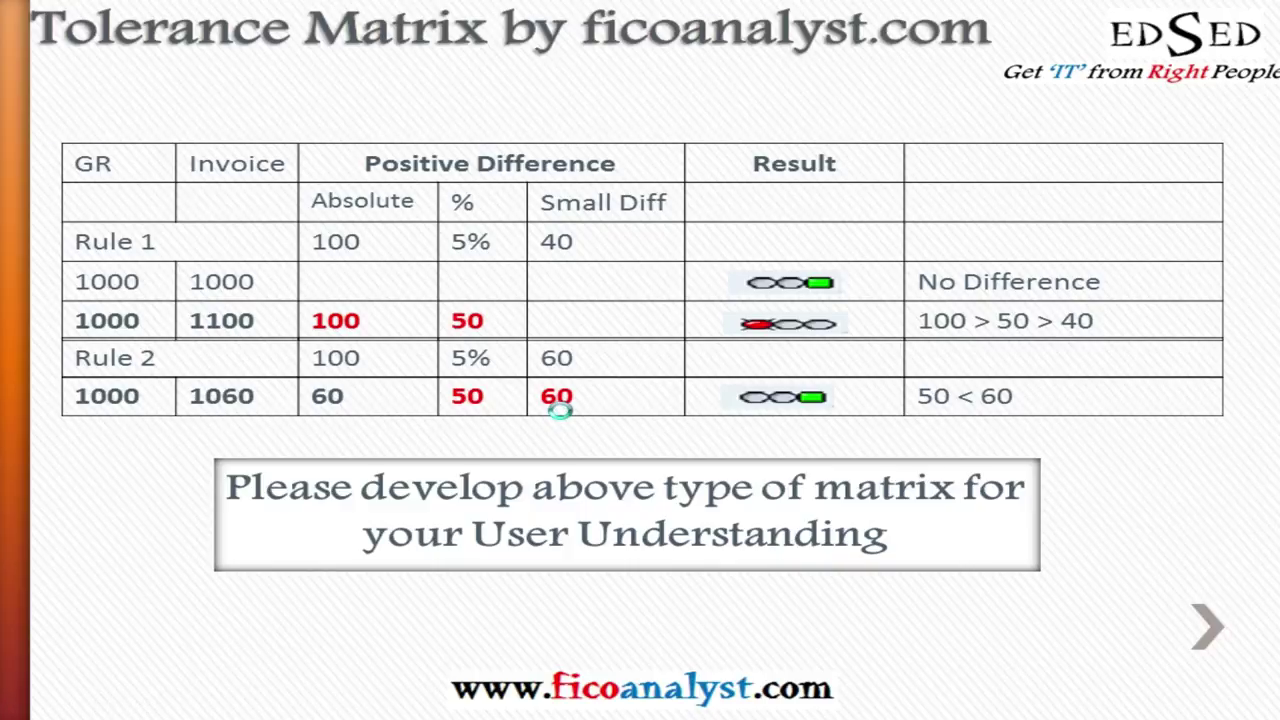
pyautogui.click(559, 411)
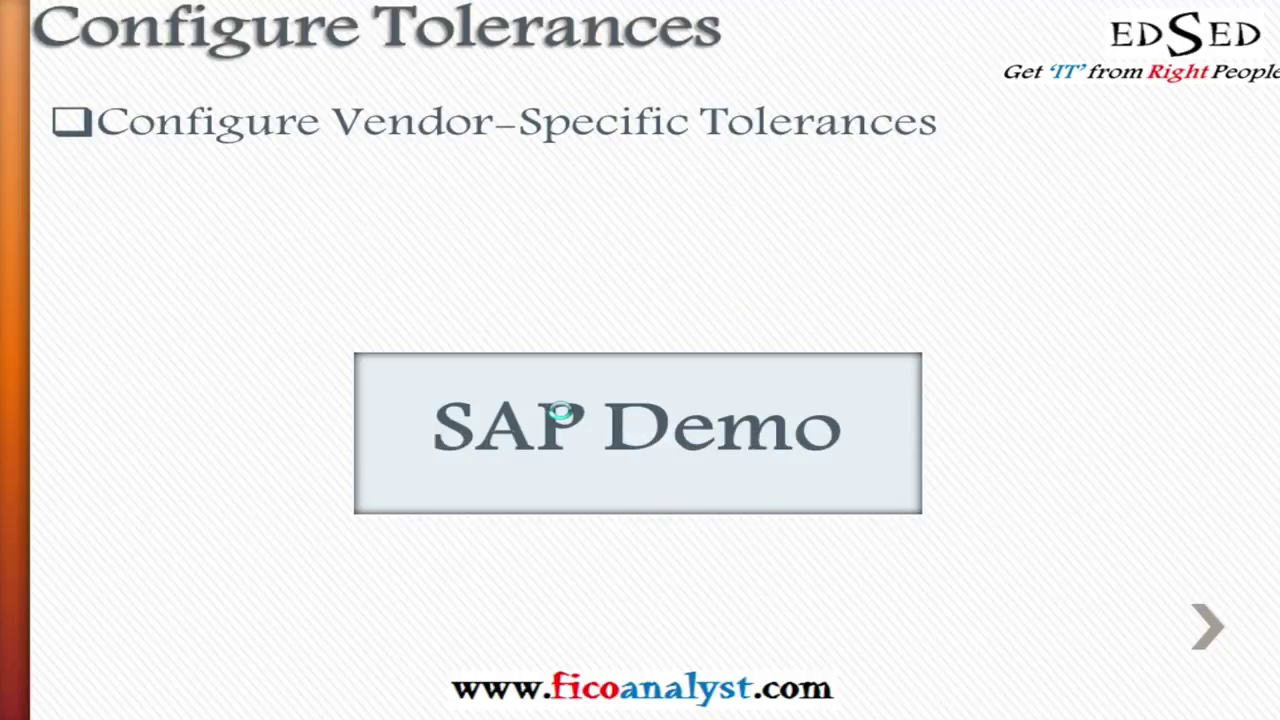
pyautogui.click(559, 411)
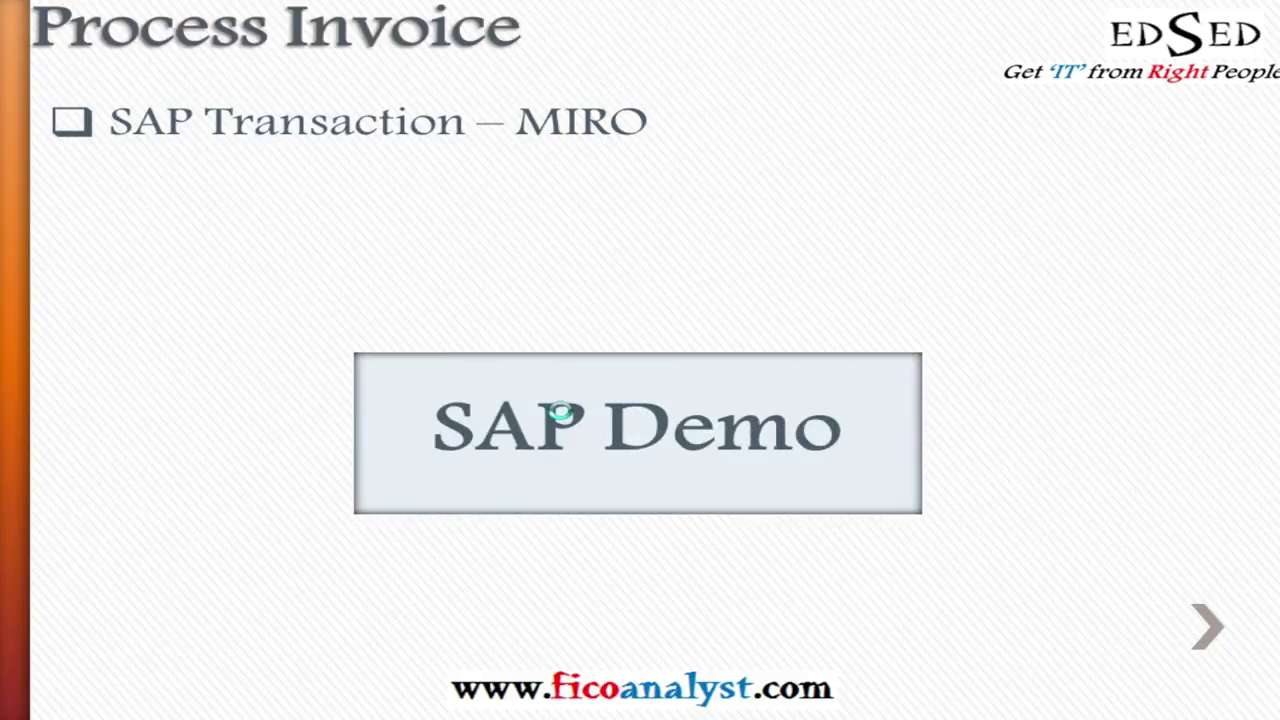
pyautogui.click(559, 411)
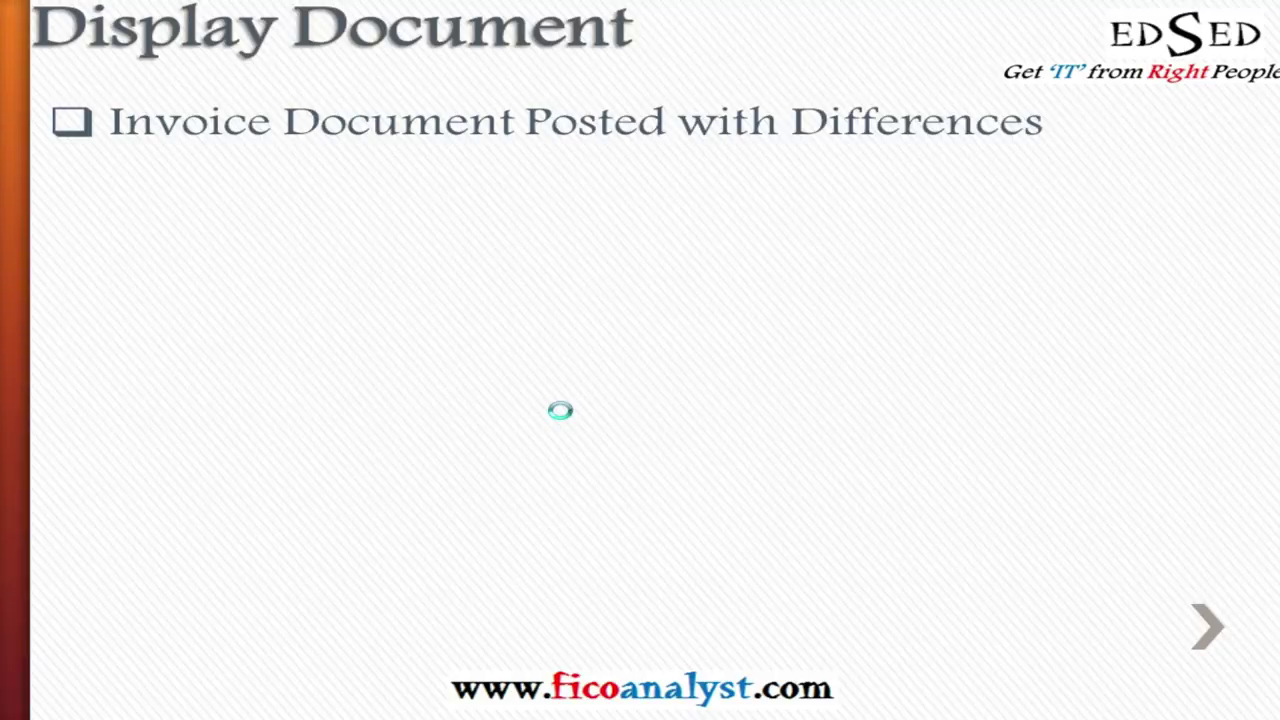